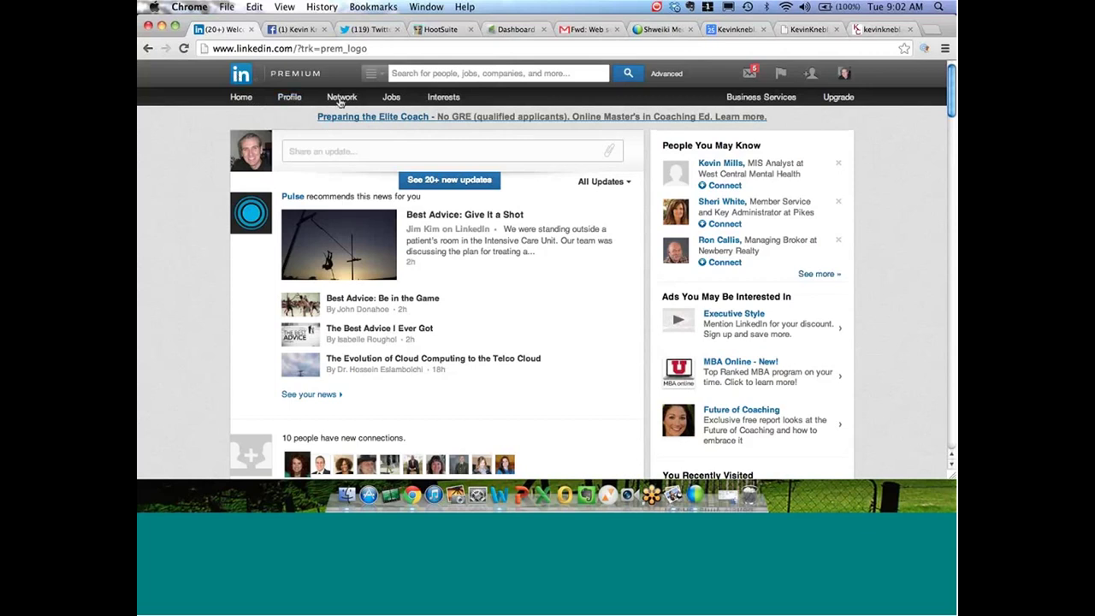
# Go to Network > Add Connections to reach the 'See Who You Already Know' contact-import page.
pyautogui.moveTo(341, 100)
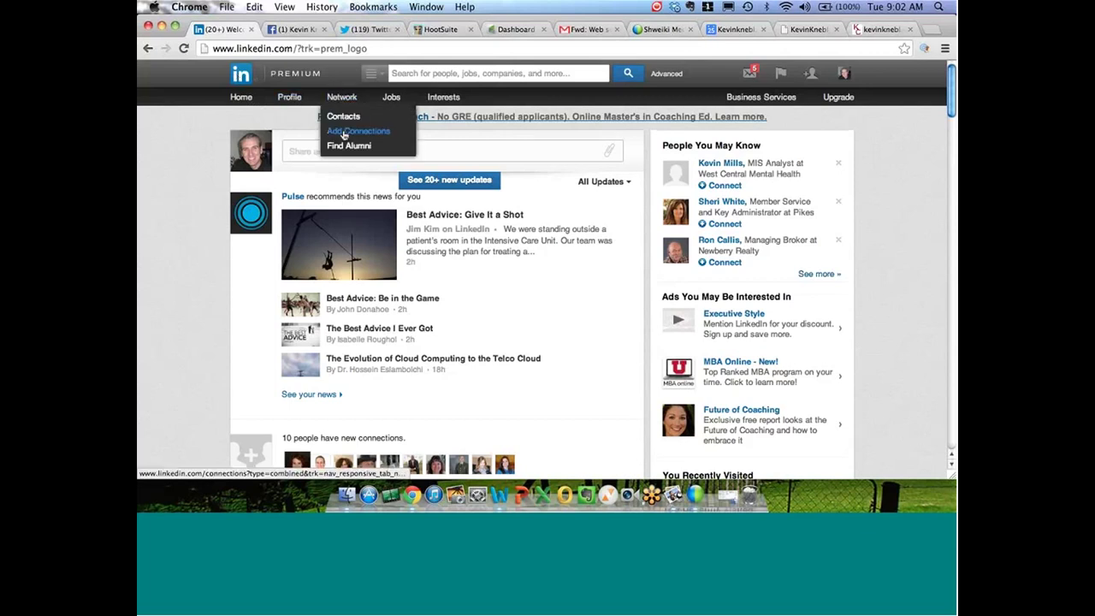
pyautogui.click(343, 133)
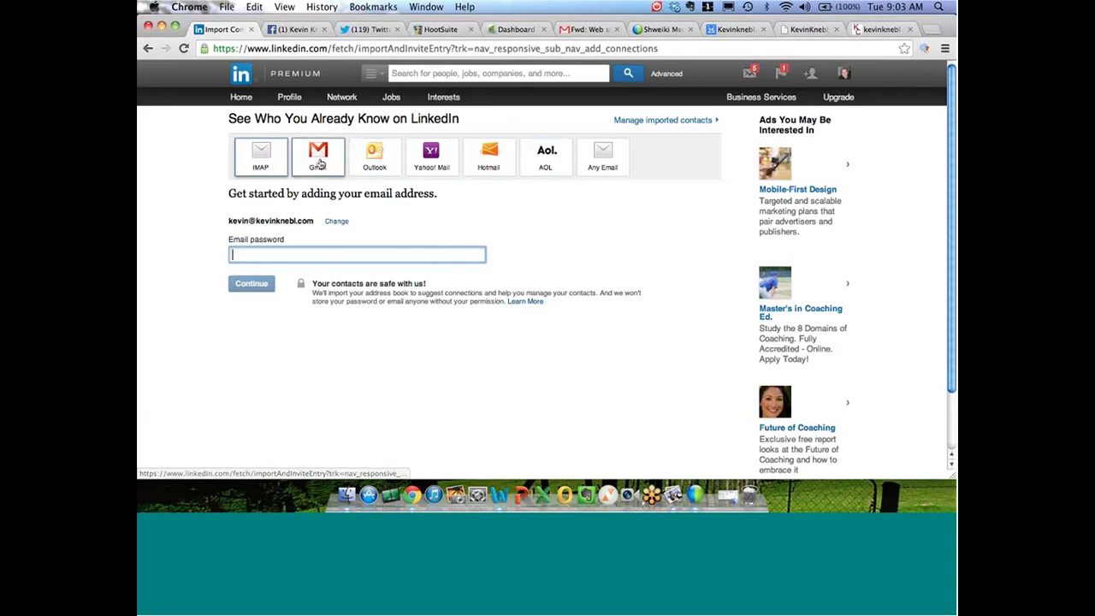
# Choose Any Email as the contact-import option after reviewing its supported email domains.
pyautogui.click(602, 157)
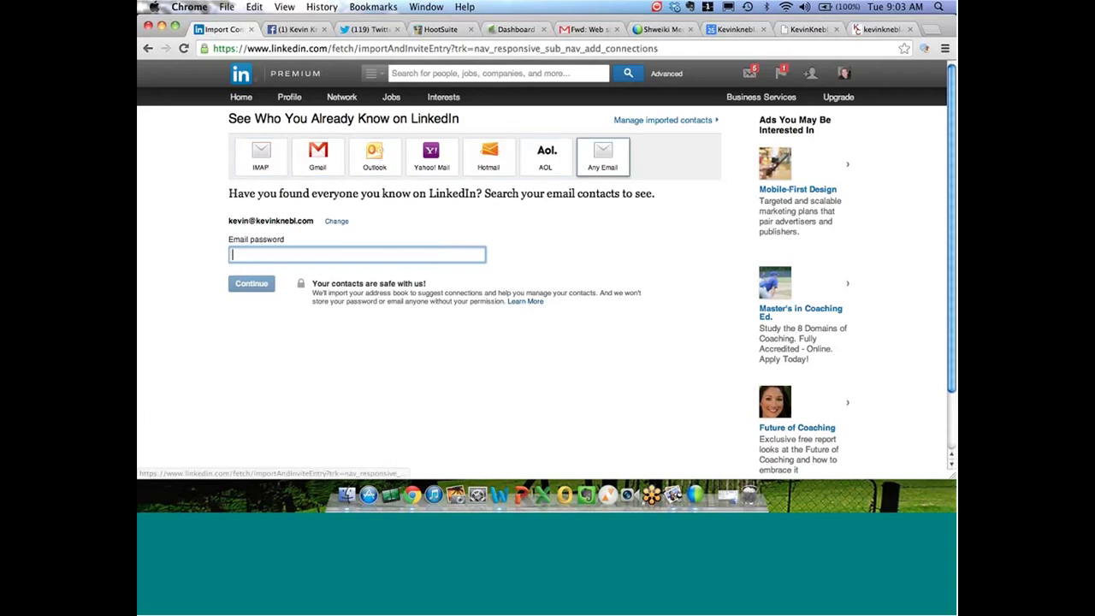
pyautogui.click(554, 219)
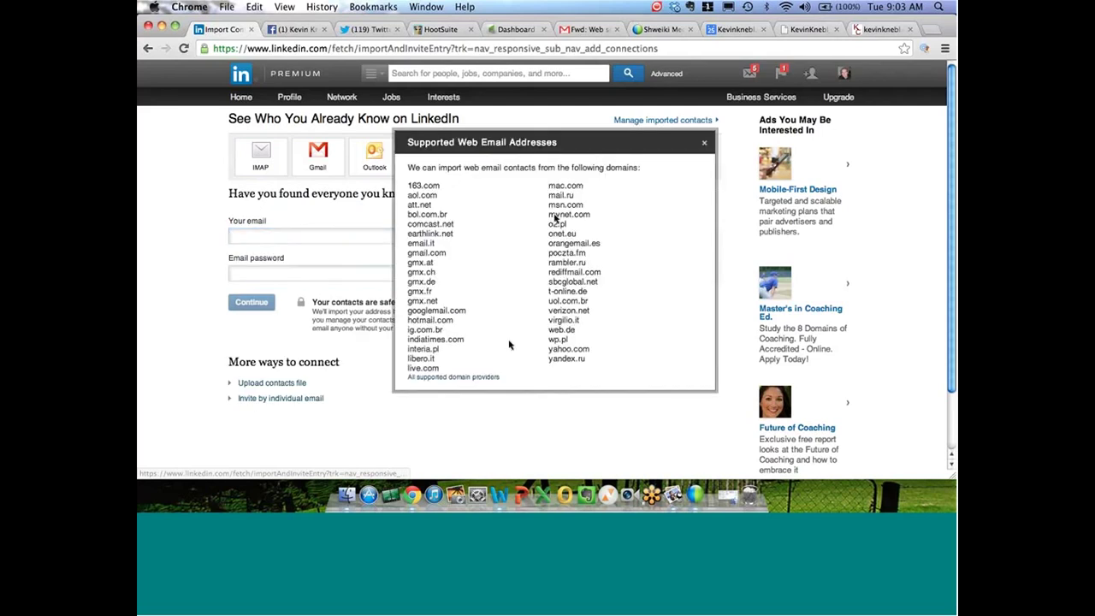
pyautogui.click(704, 142)
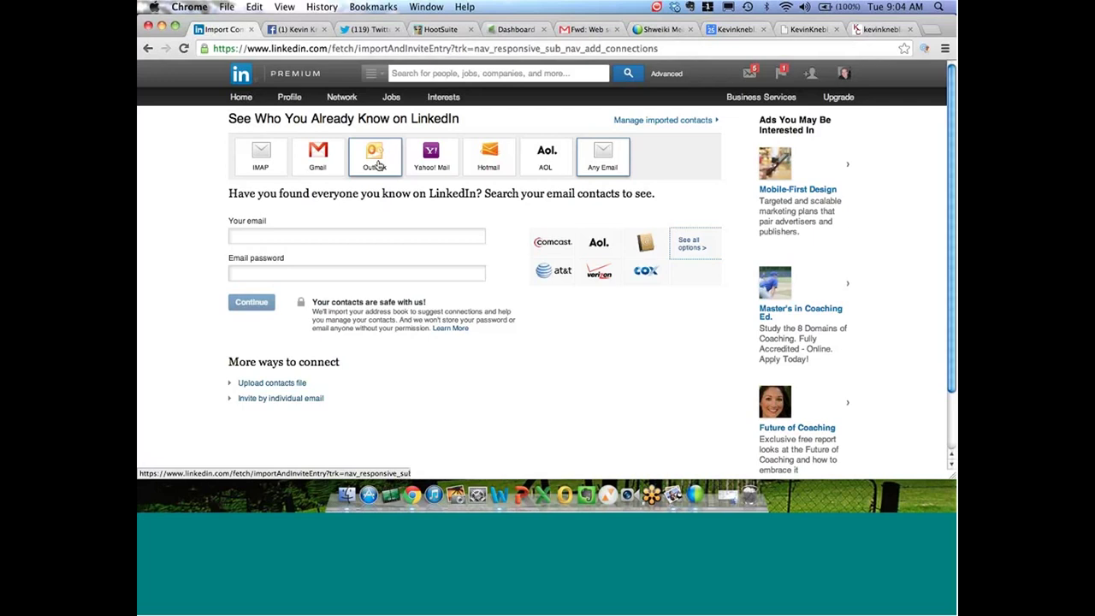
pyautogui.click(429, 73)
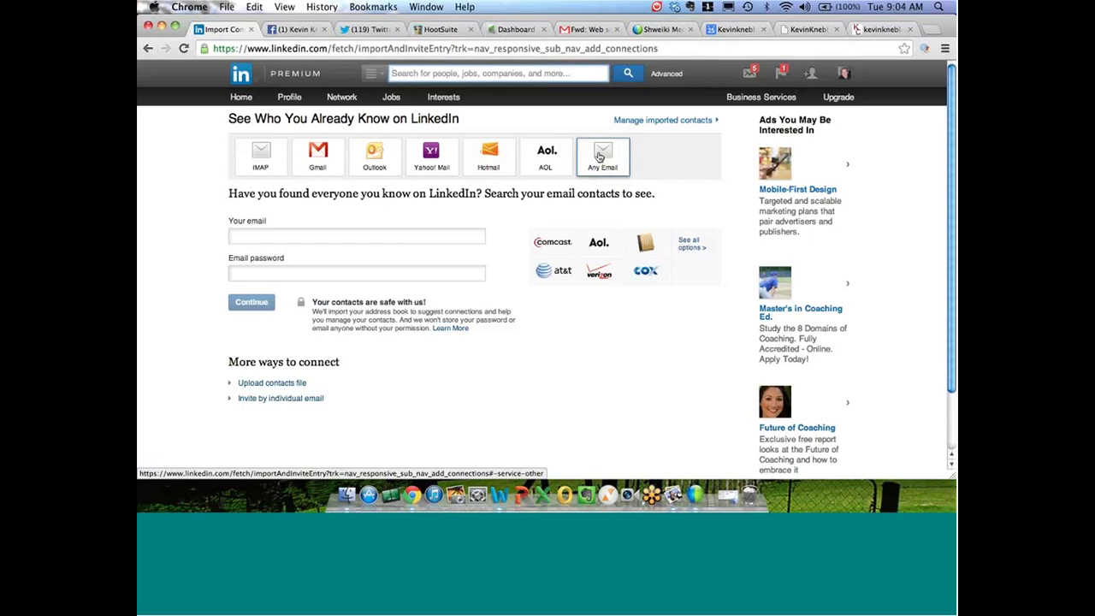
pyautogui.click(285, 385)
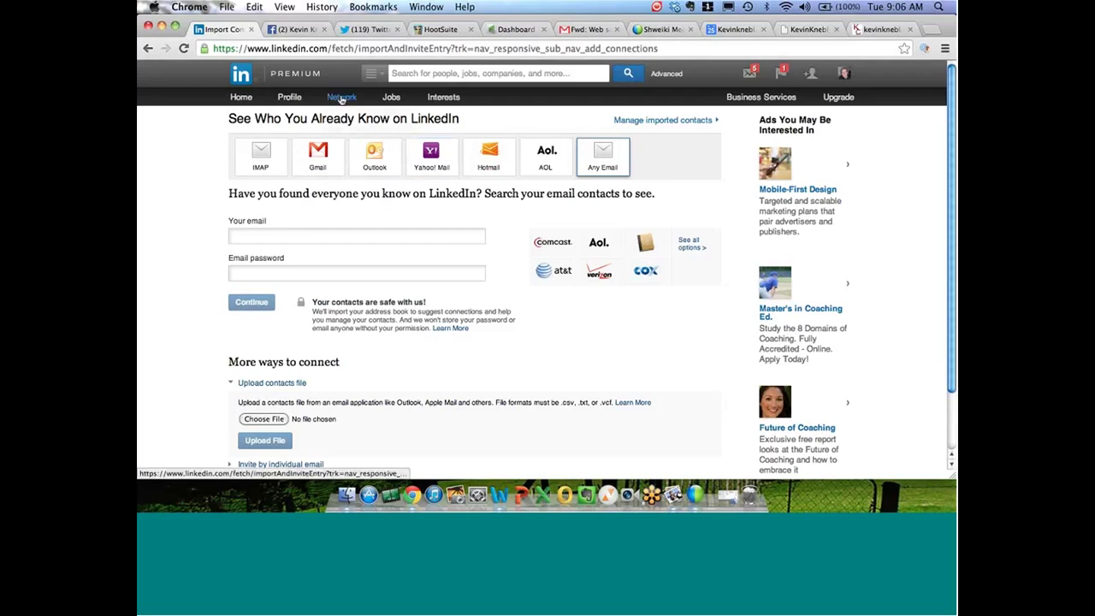
# Open Find Alumni and switch the school to Montclair State University.
pyautogui.moveTo(341, 99)
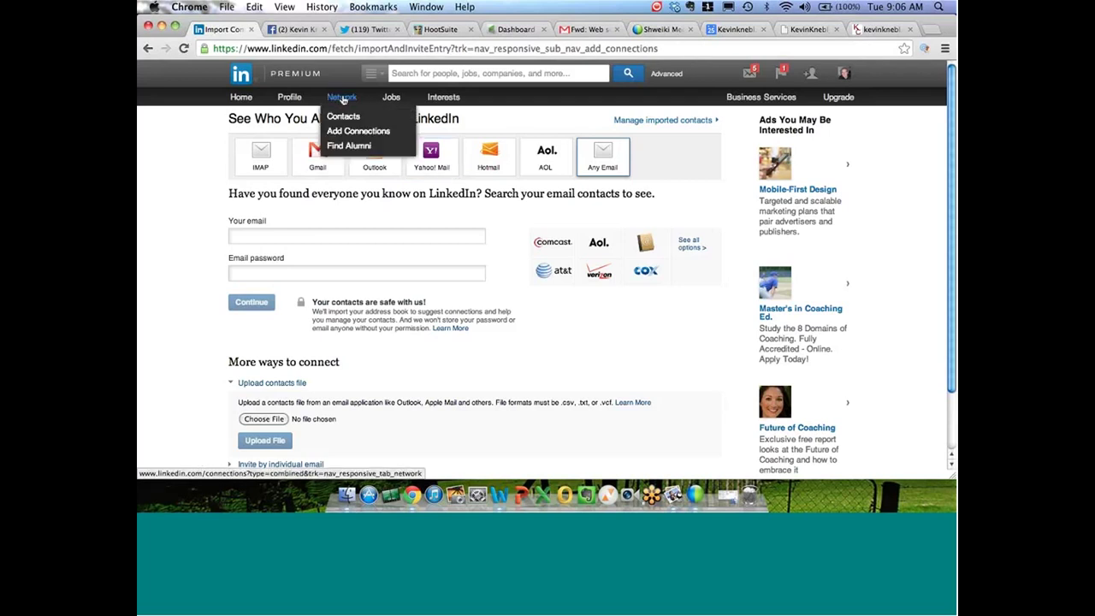
pyautogui.click(343, 147)
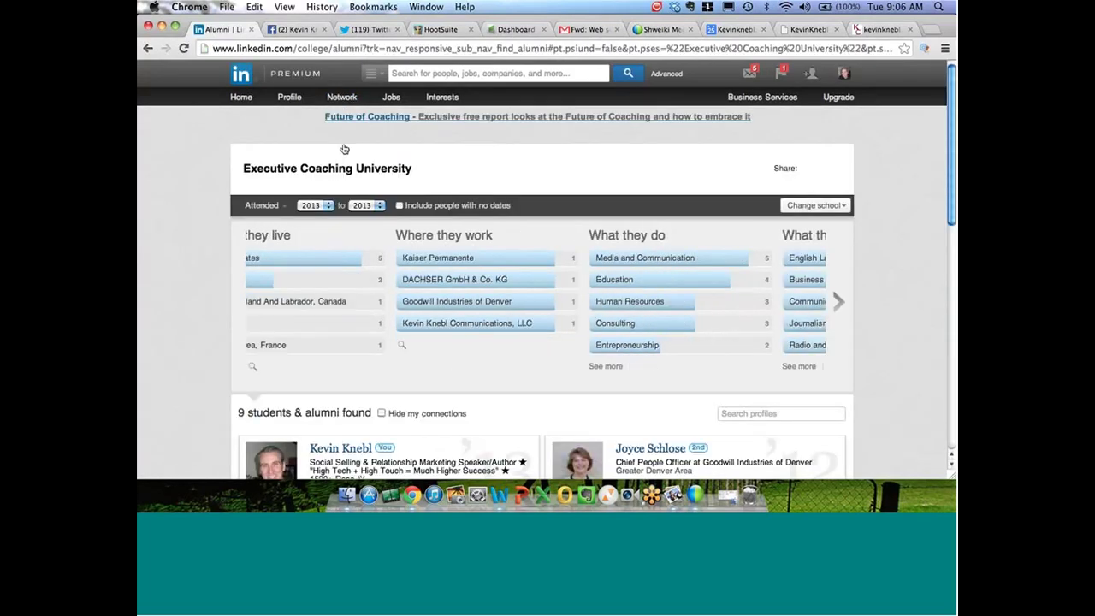
pyautogui.click(813, 206)
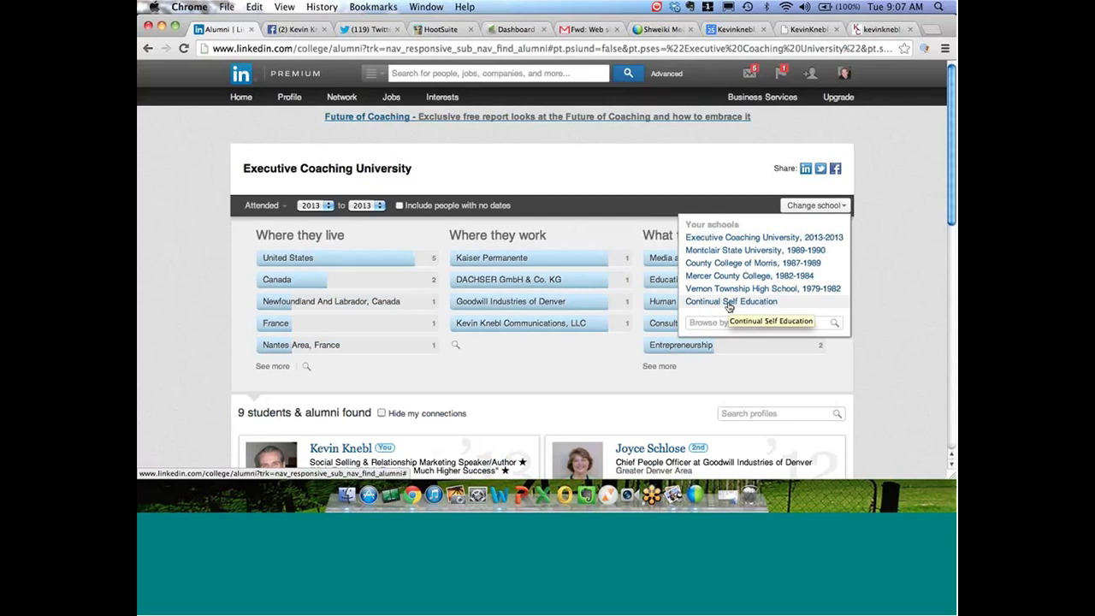
pyautogui.click(729, 250)
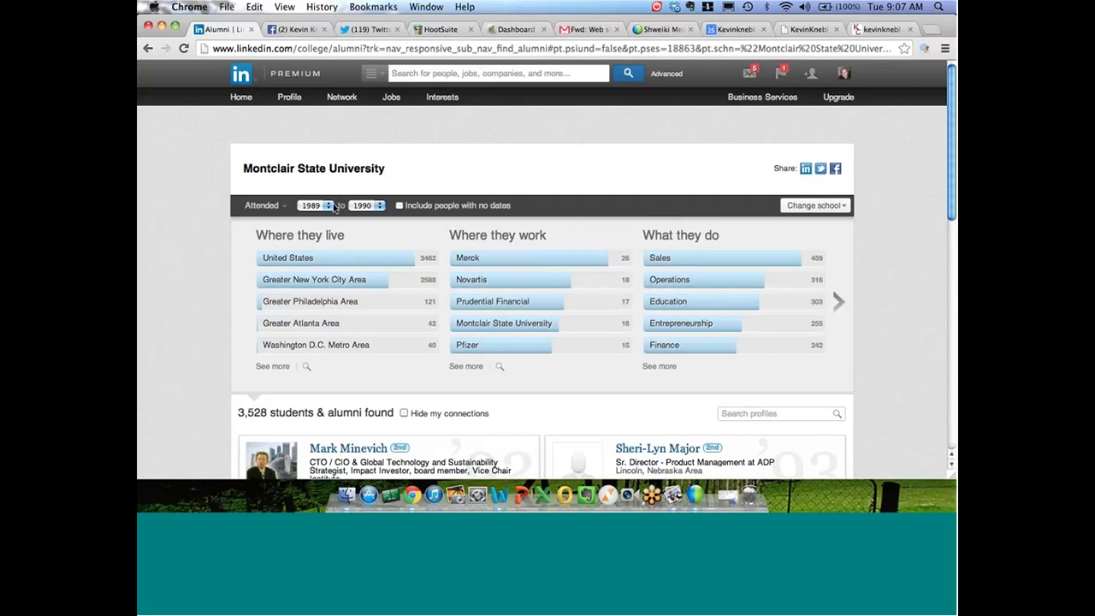
# Recheck the school list, highlight the Montclair State University heading, and open the attendance start-year filter.
pyautogui.scroll(-2, 496, 198)
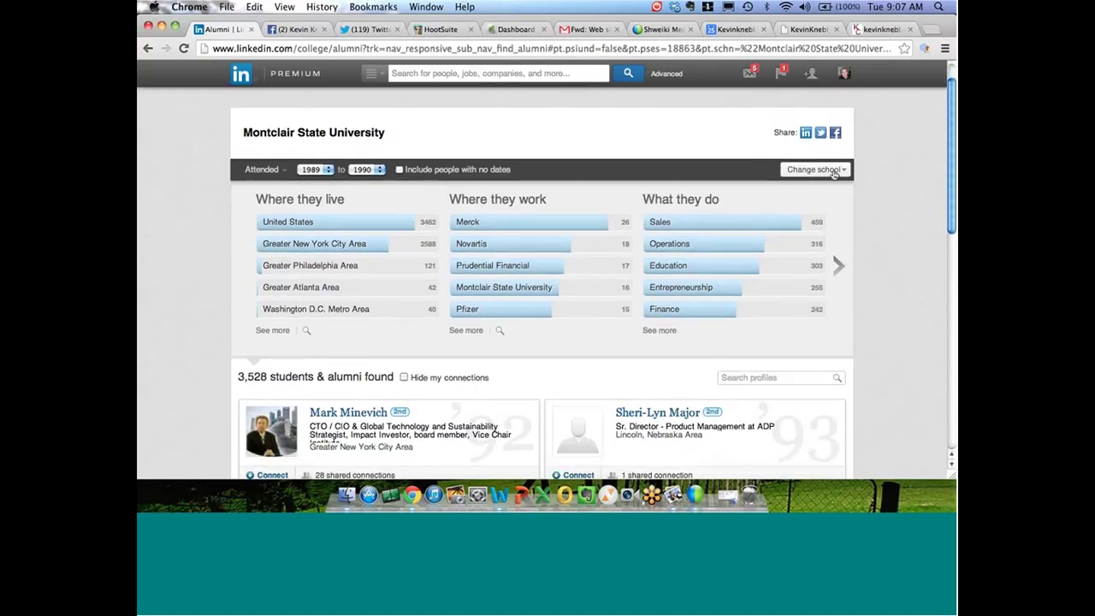
pyautogui.click(815, 169)
pyautogui.moveTo(385, 133); pyautogui.dragTo(246, 141)
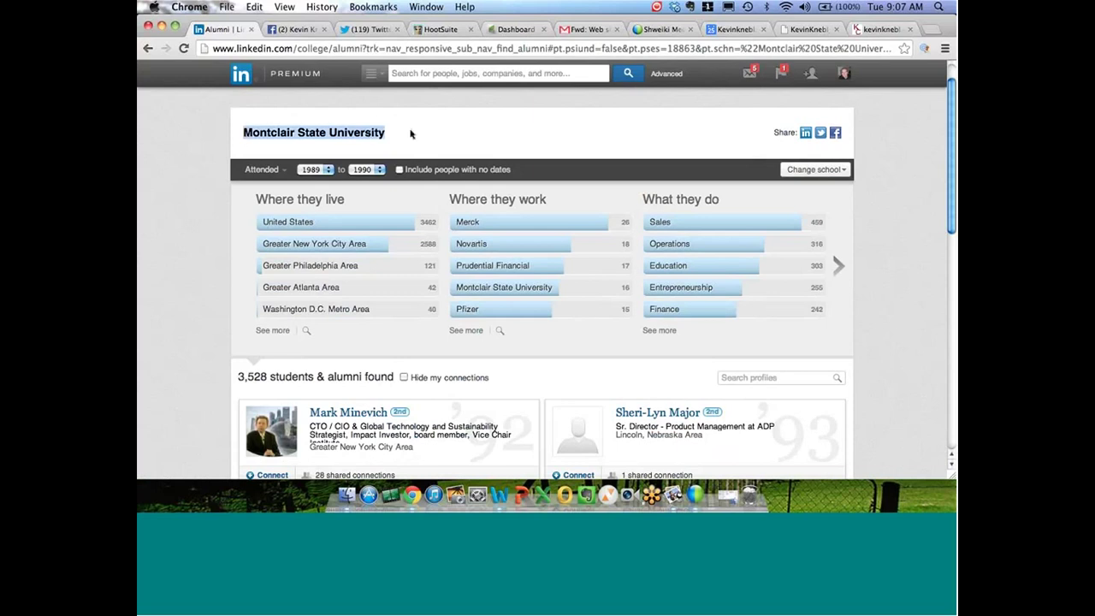
pyautogui.click(411, 133)
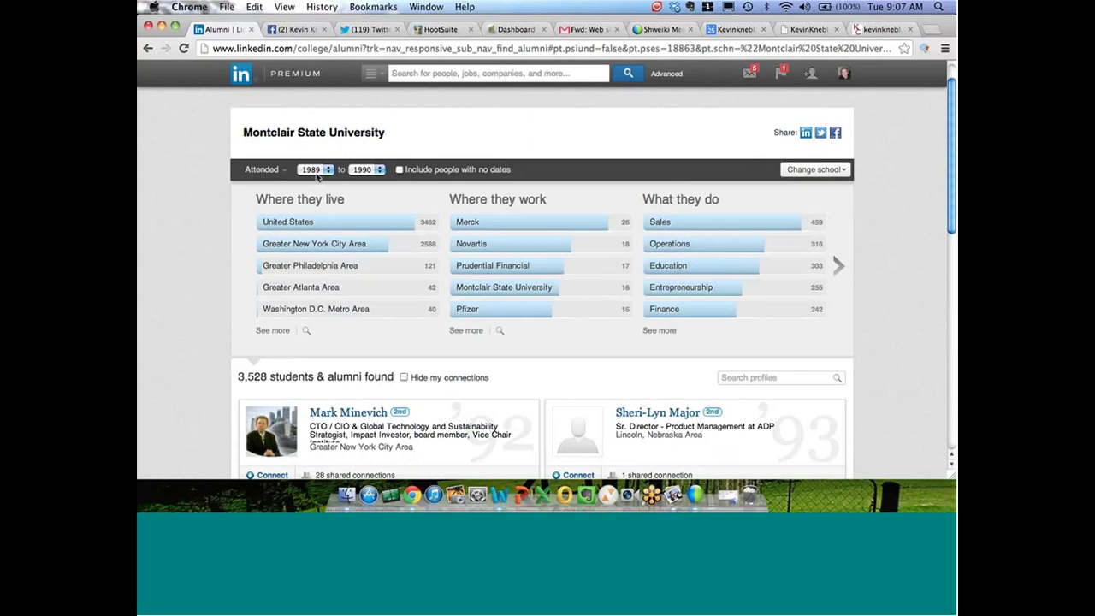
pyautogui.click(319, 175)
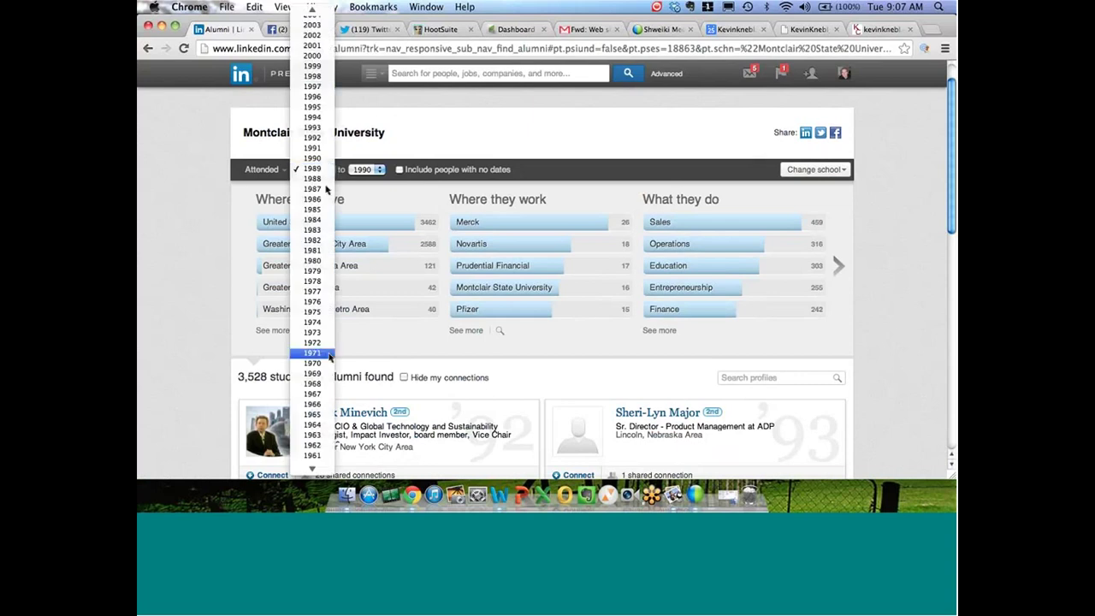
# Keep 1989 as the start year and highlight the 3,528 alumni count and school name.
pyautogui.click(328, 169)
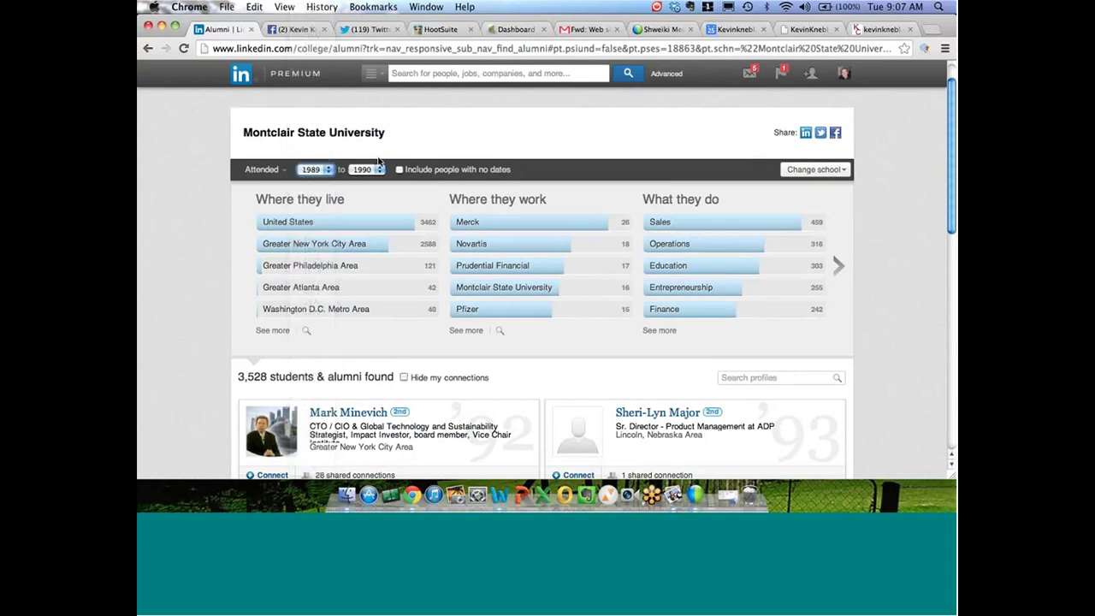
pyautogui.scroll(-1, 413, 126)
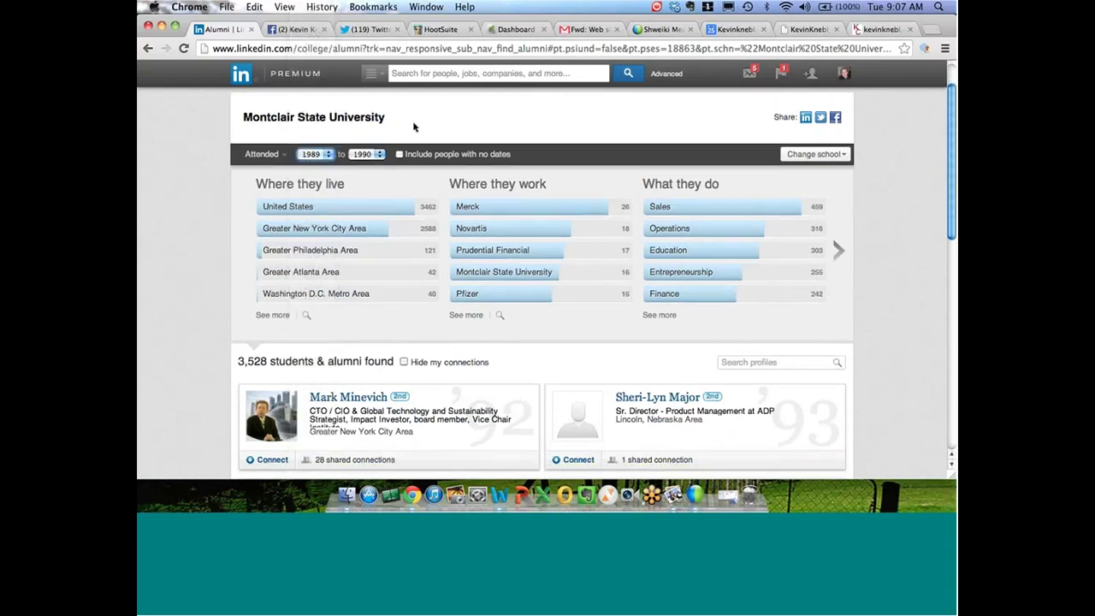
pyautogui.scroll(1, 413, 127)
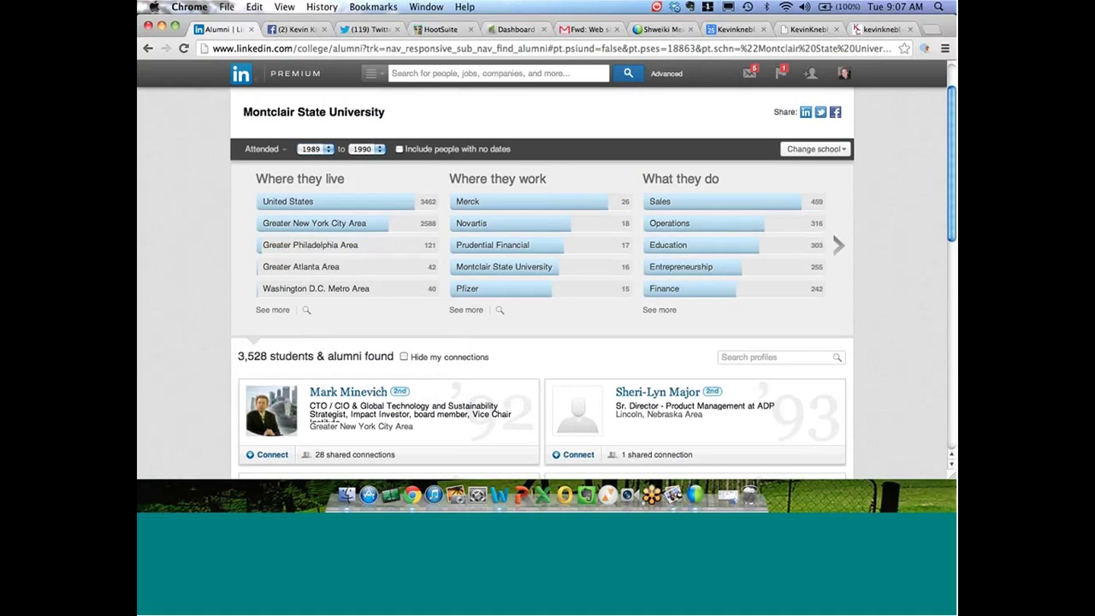
pyautogui.doubleClick(252, 356)
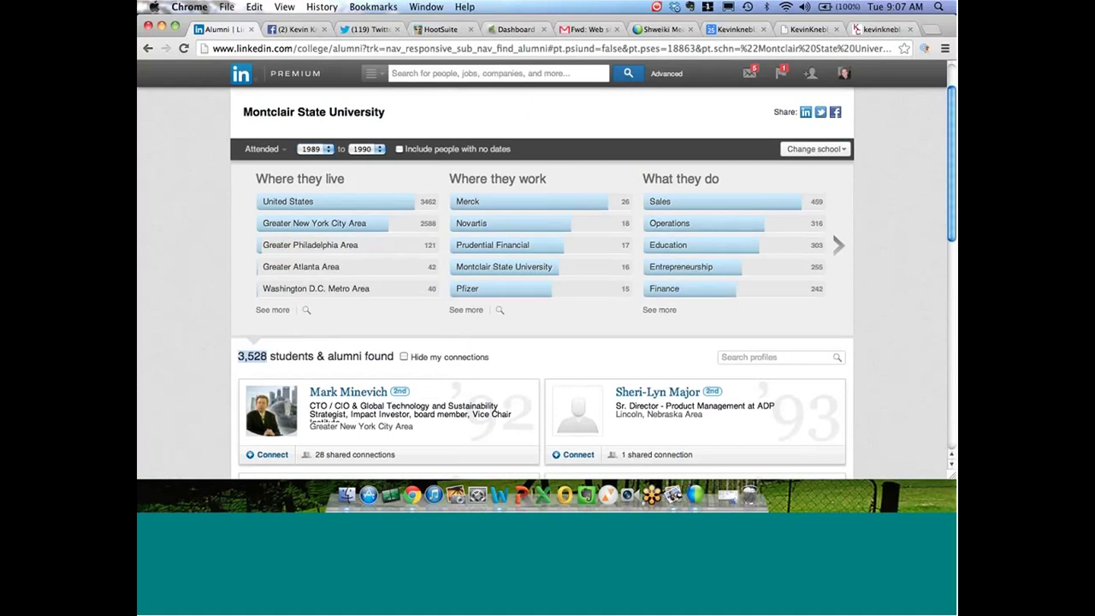
pyautogui.click(220, 394)
pyautogui.moveTo(386, 112); pyautogui.dragTo(243, 112)
# Expand Where they live, Where they work and What they do into full lists, e.g. Greater Boston Area (39).
pyautogui.scroll(-1, 390, 144)
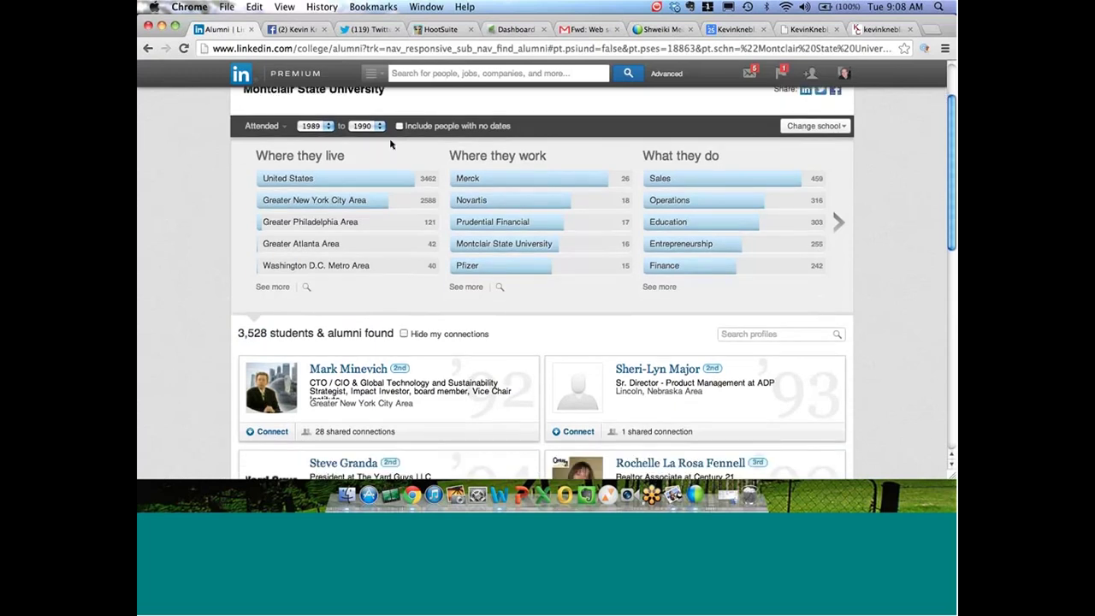
pyautogui.scroll(-1, 390, 144)
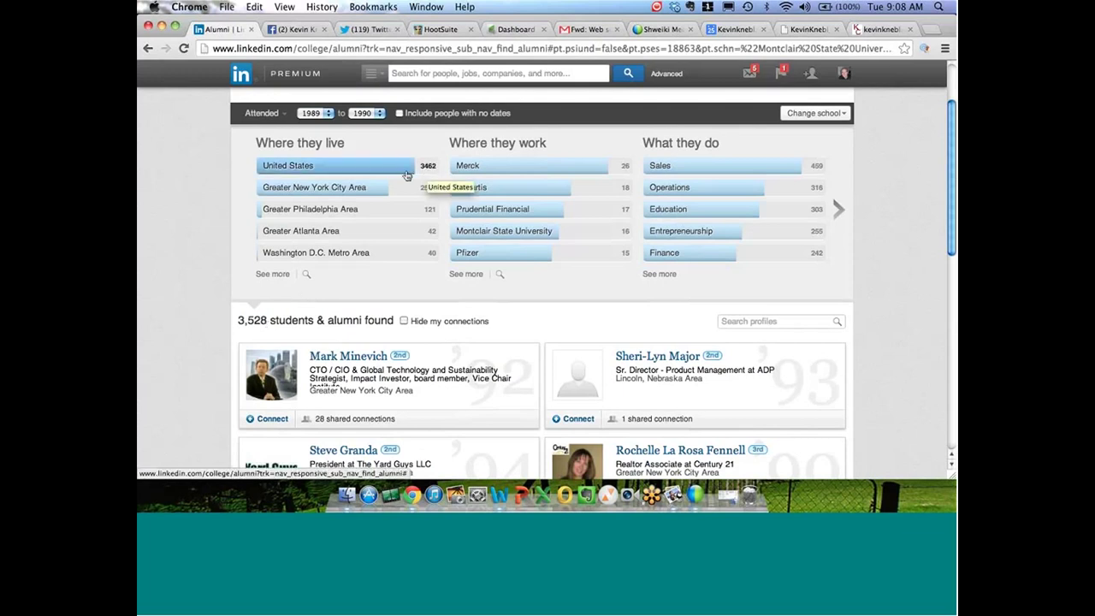
pyautogui.click(272, 274)
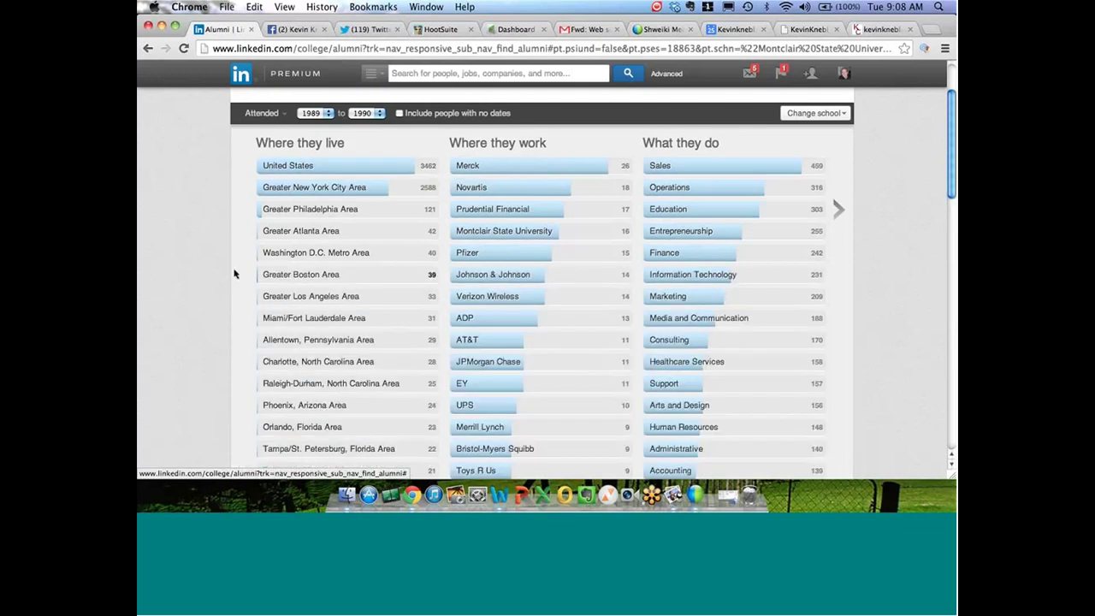
pyautogui.scroll(-1, 257, 222)
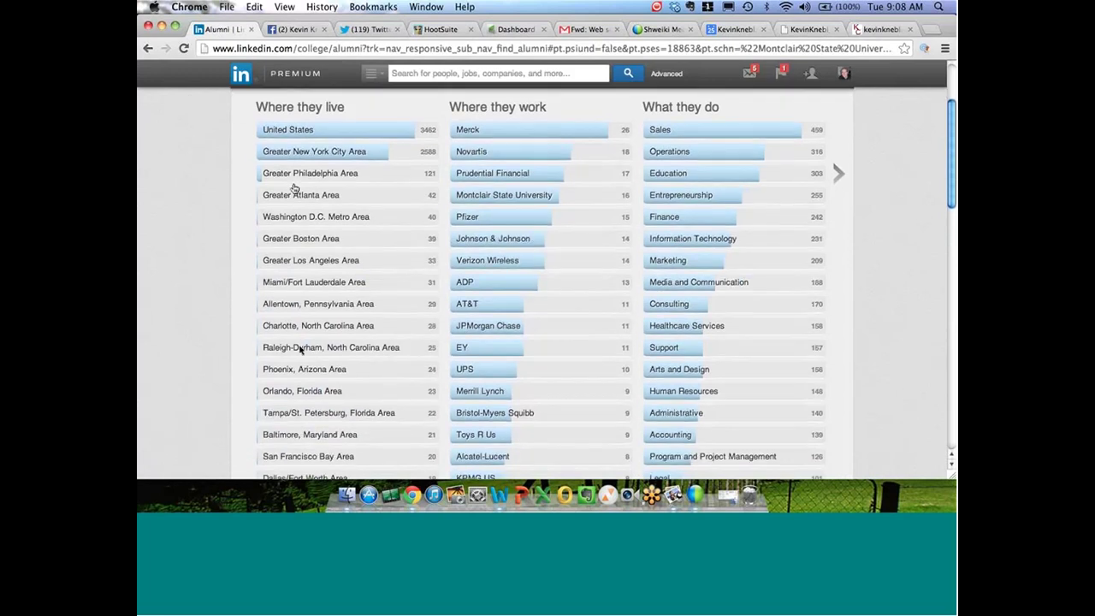
pyautogui.scroll(-1, 225, 336)
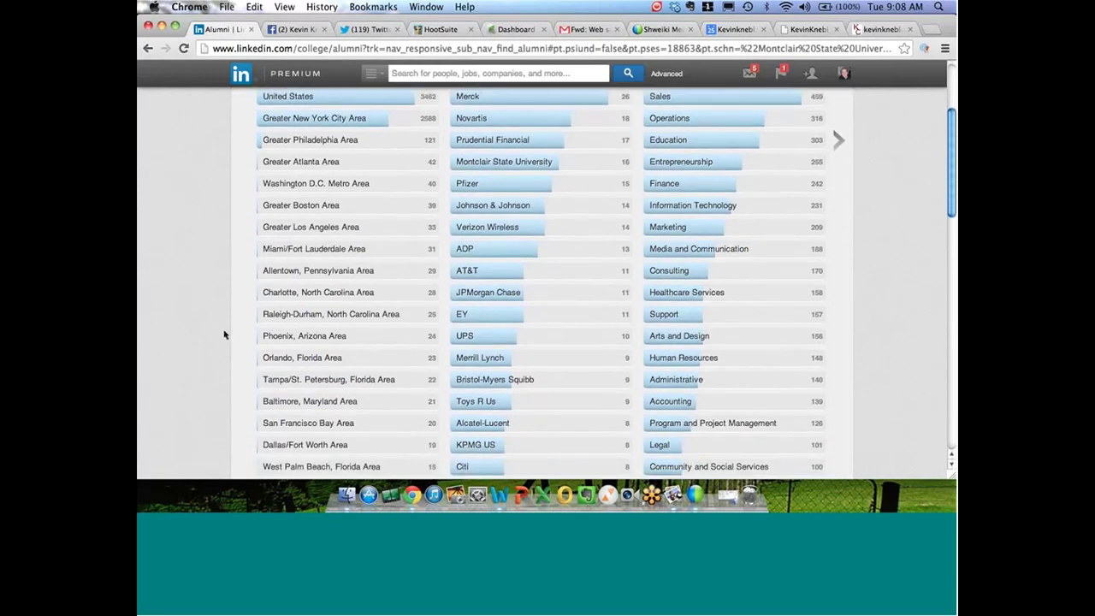
pyautogui.scroll(2, 224, 335)
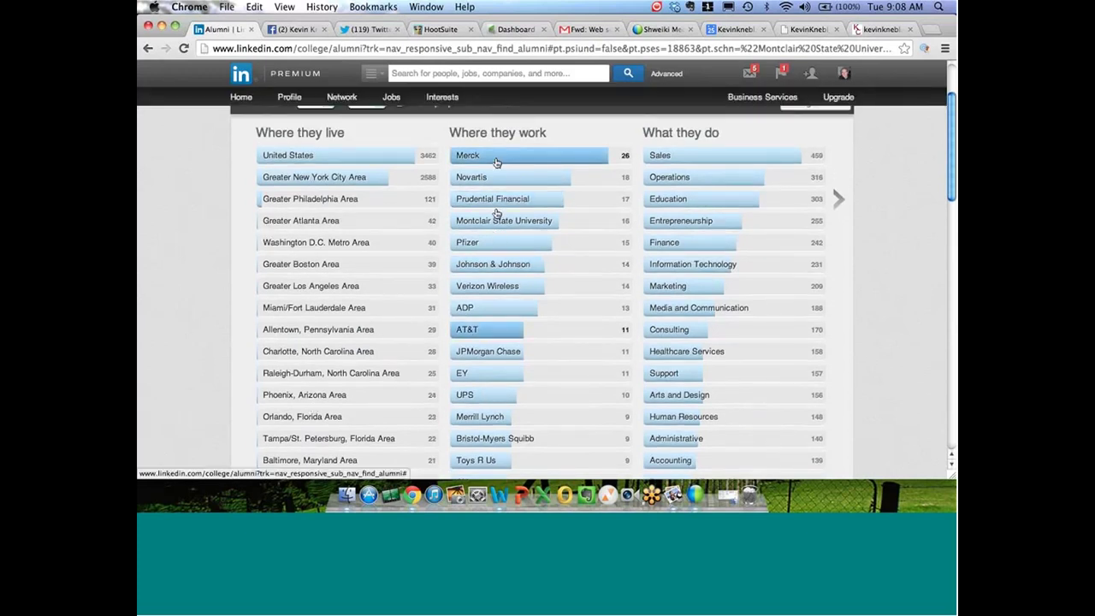
pyautogui.click(840, 201)
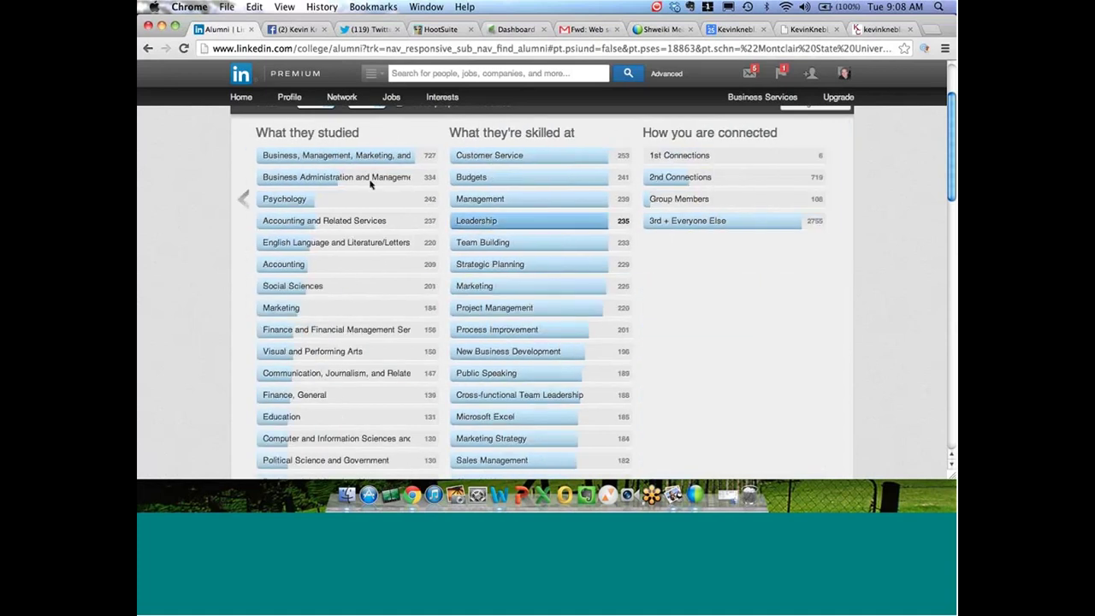
pyautogui.click(244, 199)
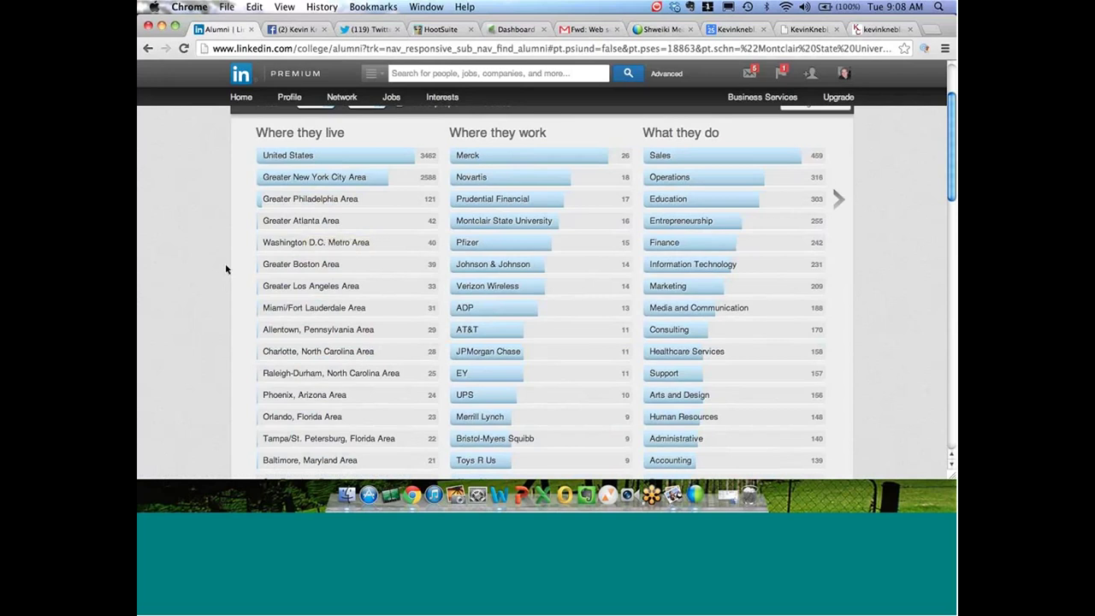
pyautogui.scroll(2, 199, 275)
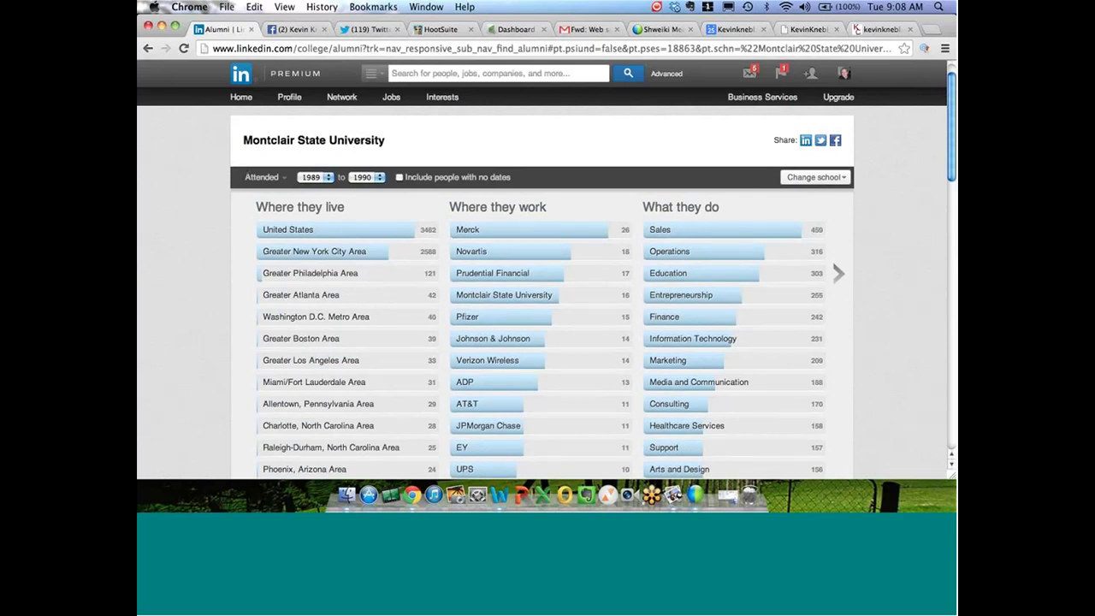
pyautogui.scroll(-1, 221, 255)
pyautogui.scroll(-2, 222, 255)
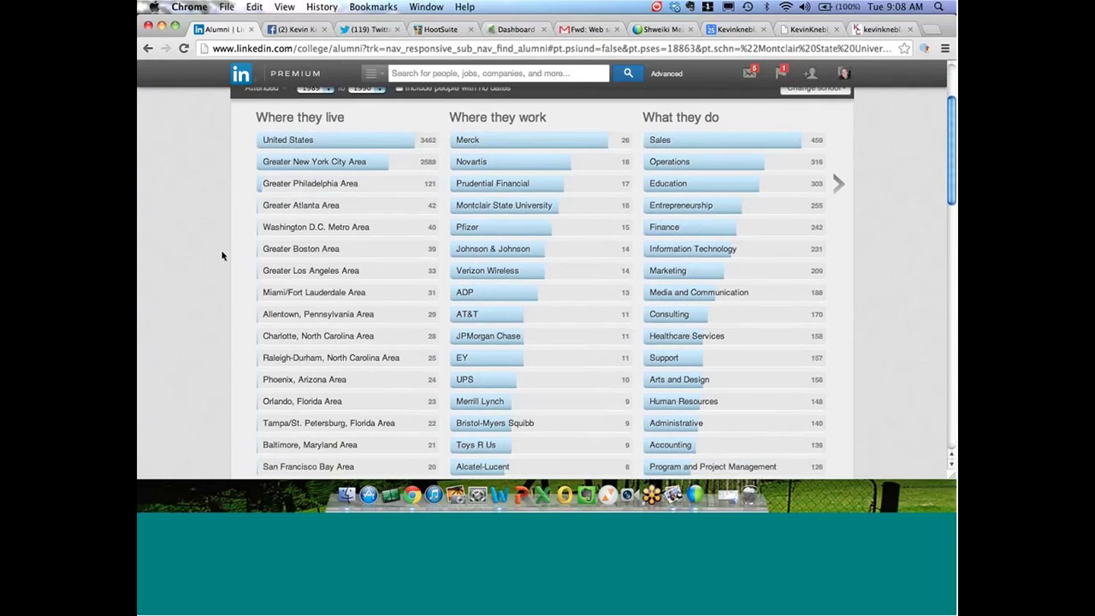
# Filter the alumni to Greater Denver Area, then browse the studied and skills facets and return.
pyautogui.scroll(-2, 222, 255)
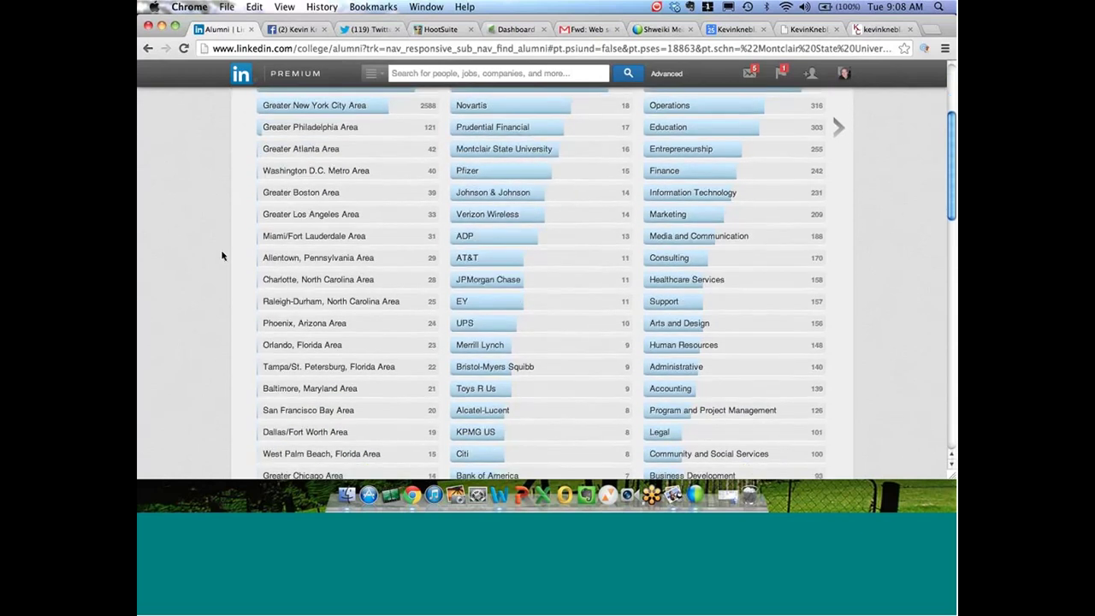
pyautogui.scroll(-3, 222, 255)
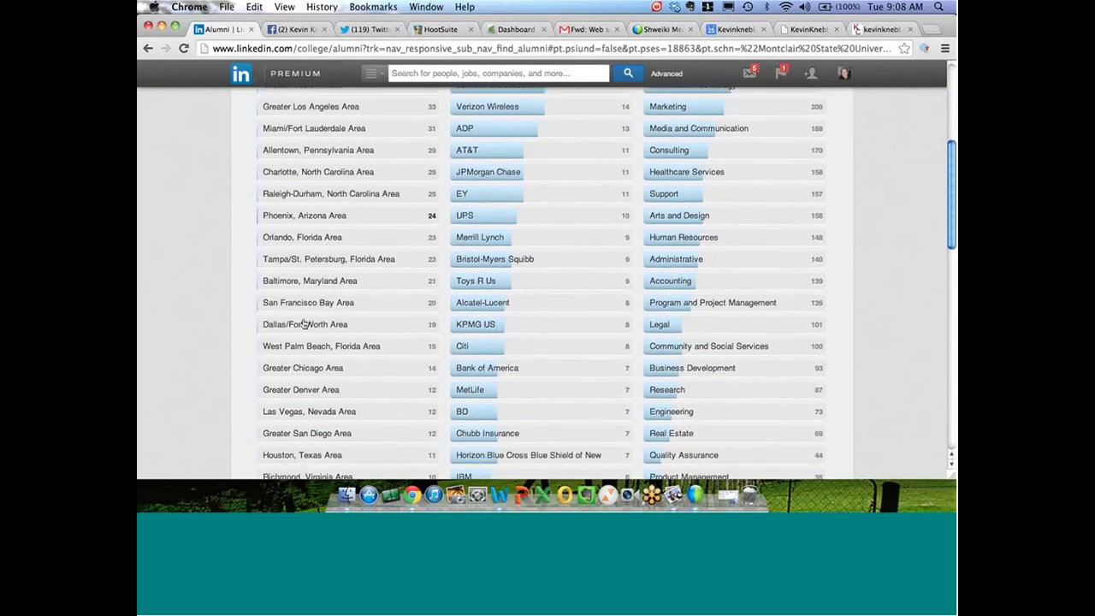
pyautogui.scroll(-1, 299, 376)
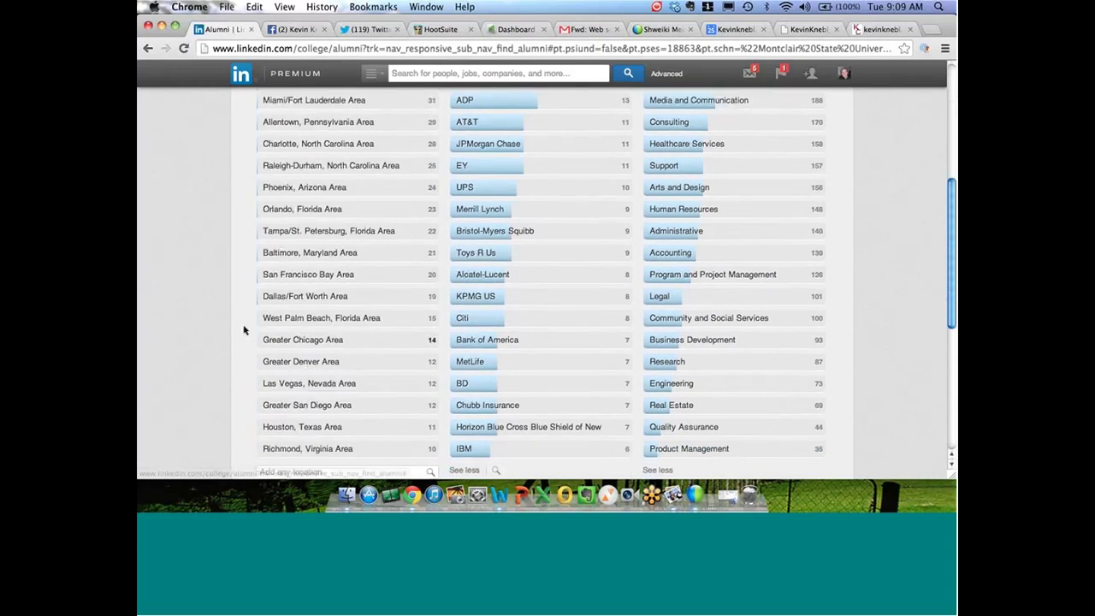
pyautogui.scroll(8, 240, 325)
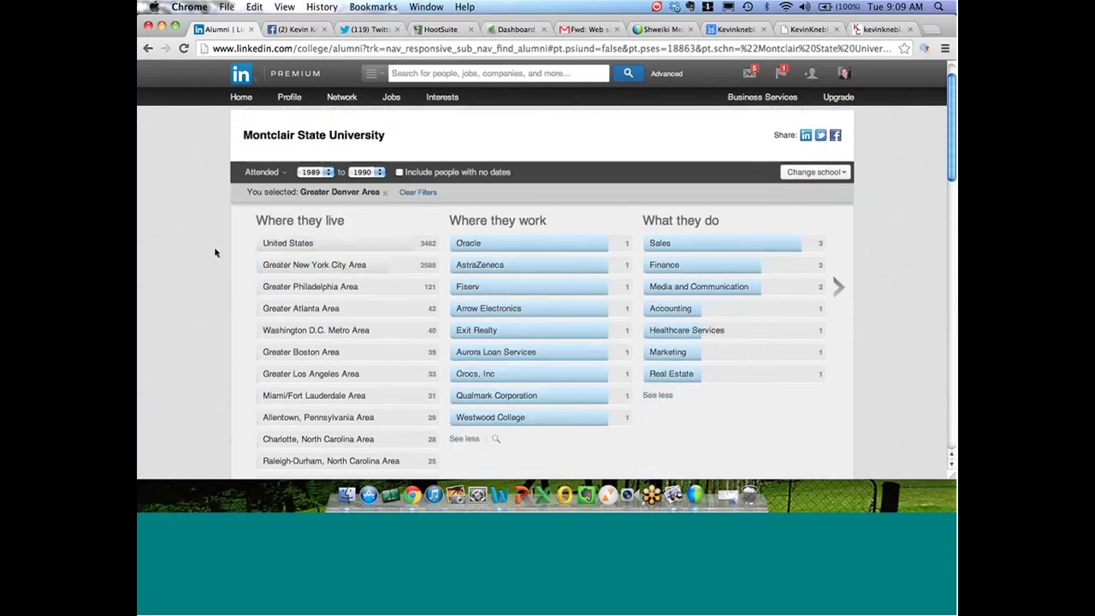
pyautogui.scroll(-1, 216, 244)
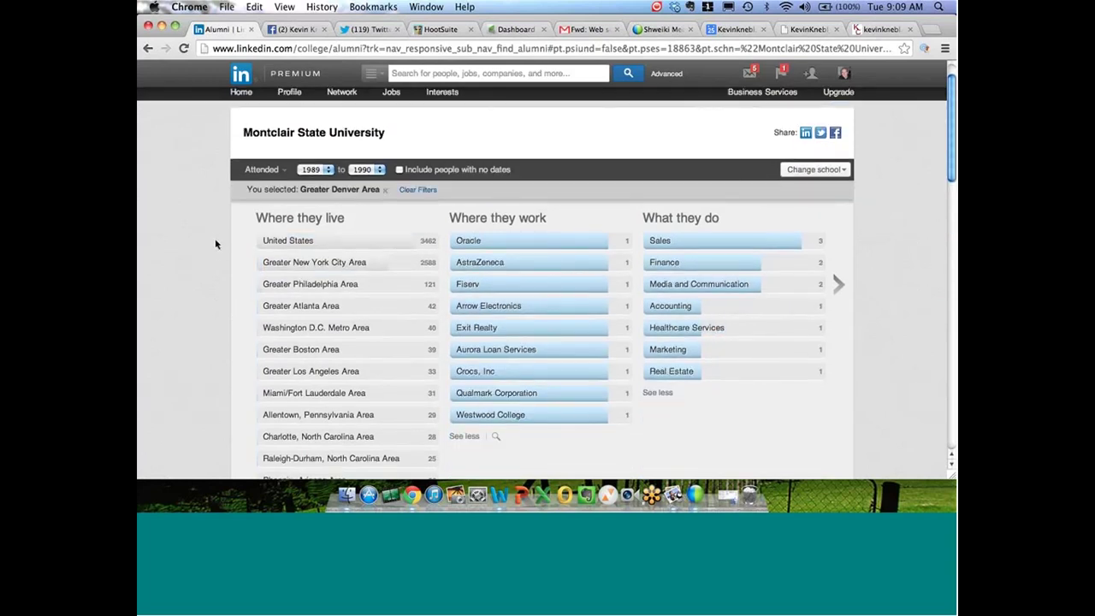
pyautogui.scroll(-3, 215, 245)
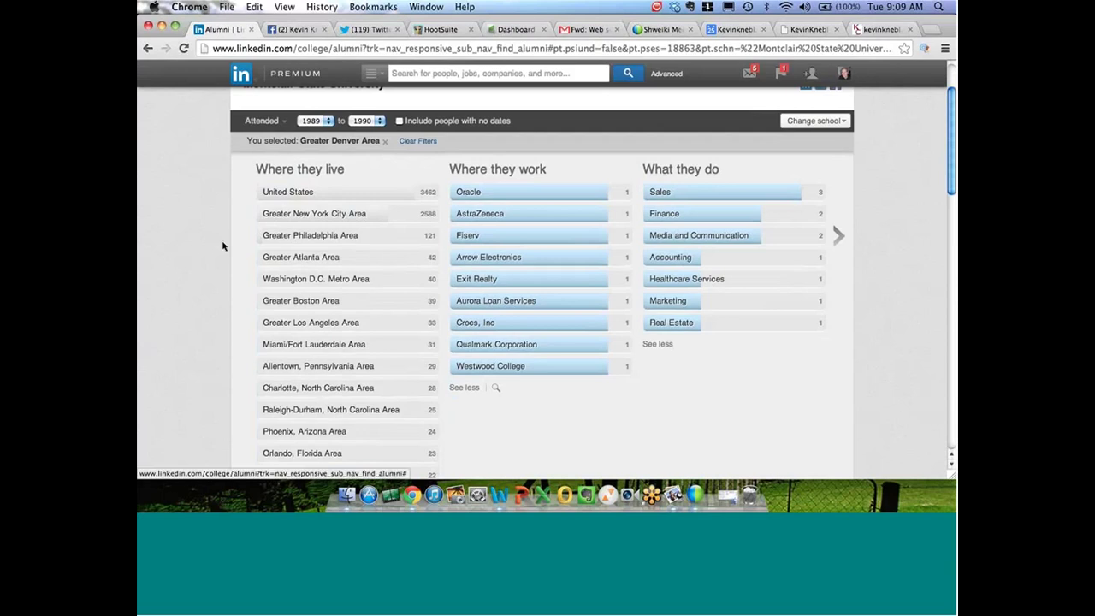
pyautogui.click(496, 214)
pyautogui.click(503, 345)
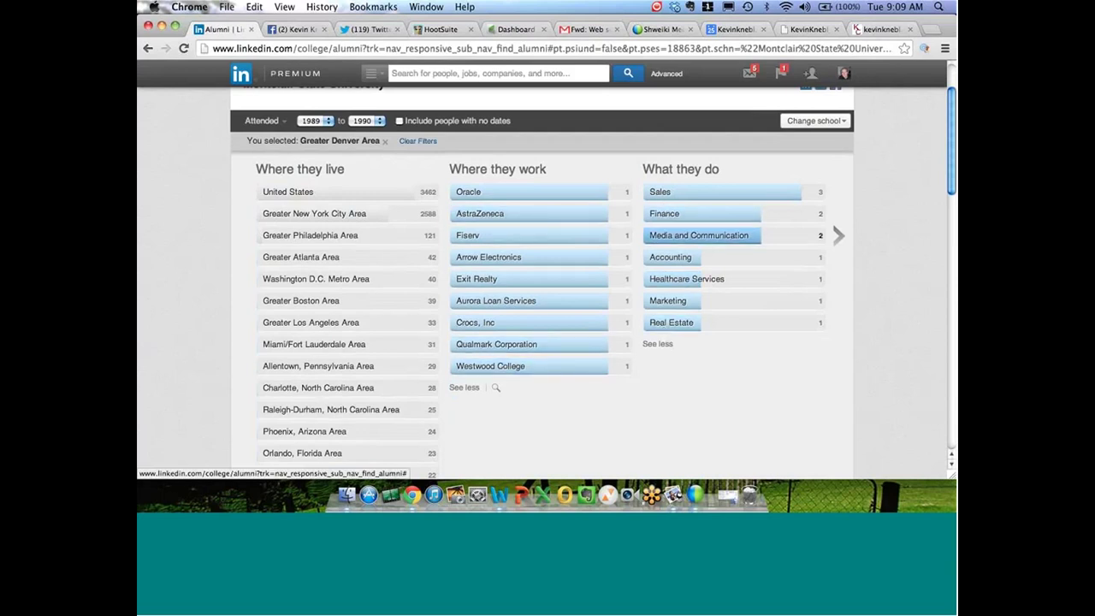
pyautogui.click(839, 236)
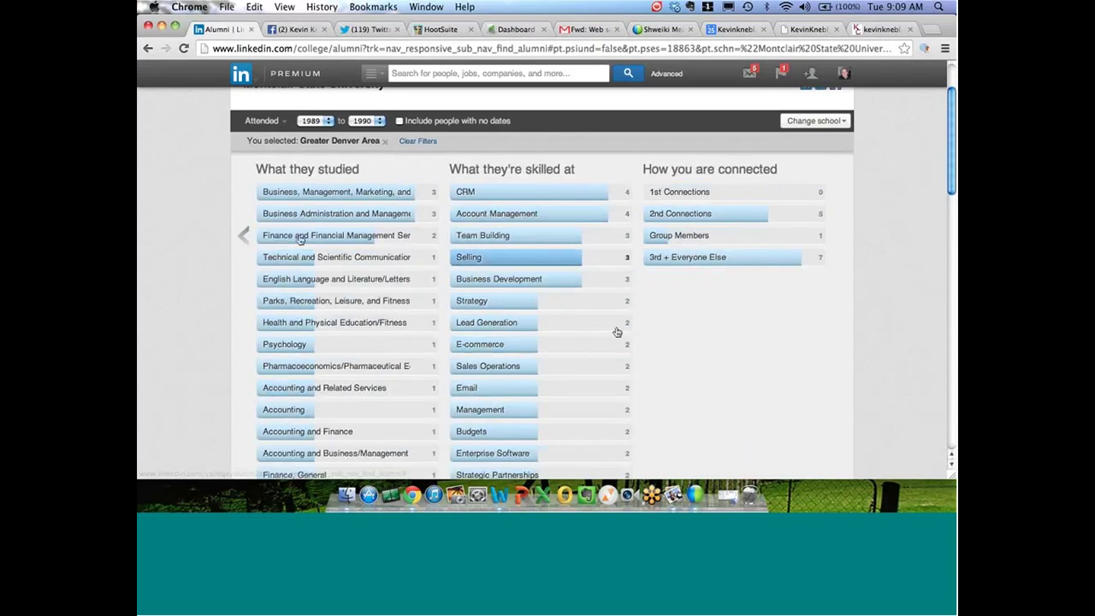
pyautogui.click(214, 240)
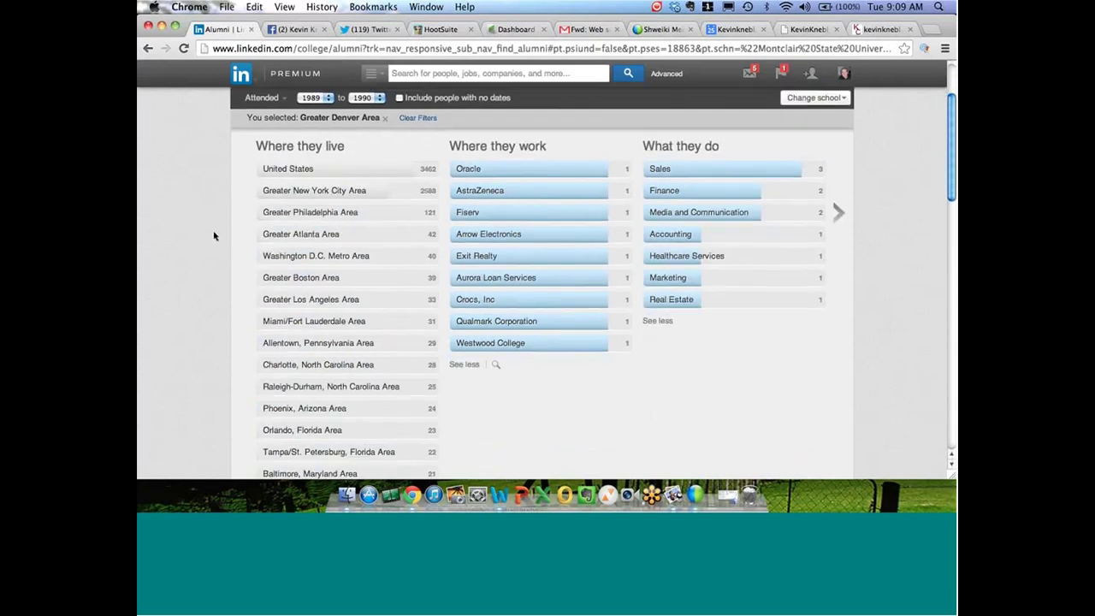
# Scroll down to the 12 Greater Denver Area alumni profile cards, then back up to the header.
pyautogui.scroll(-5, 266, 415)
pyautogui.scroll(-5, 237, 201)
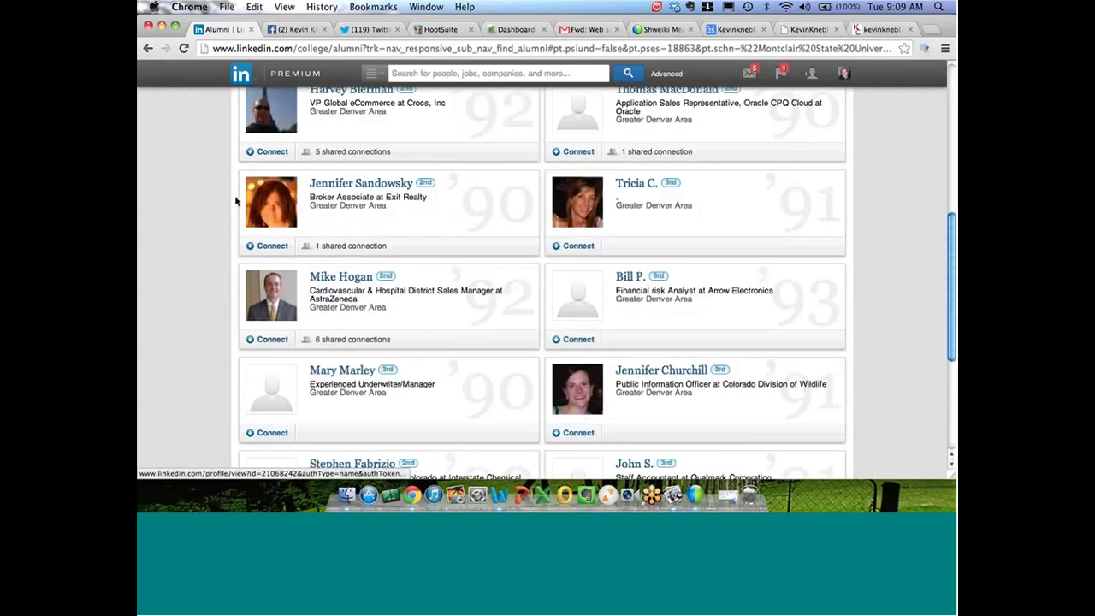
pyautogui.scroll(1, 236, 199)
pyautogui.scroll(1, 236, 197)
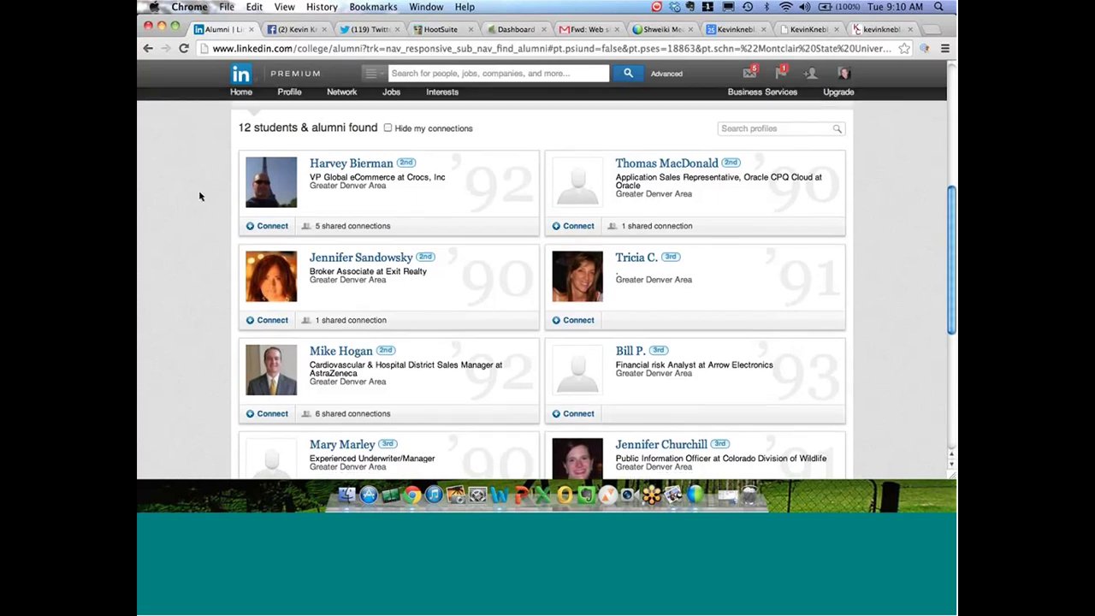
pyautogui.scroll(-2, 247, 159)
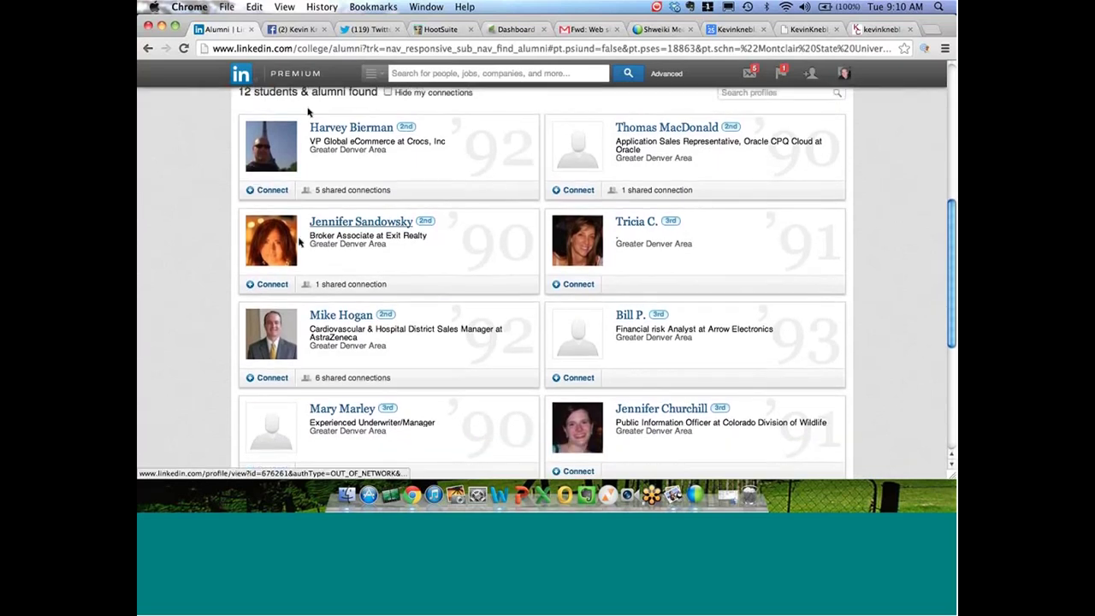
pyautogui.scroll(-1, 234, 262)
pyautogui.click(342, 285)
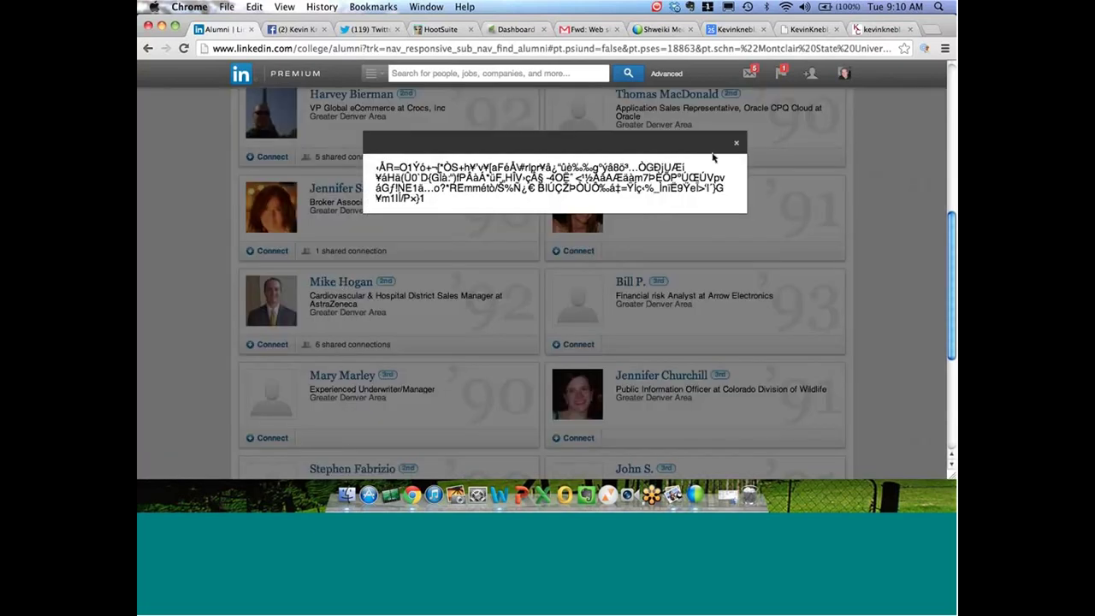
pyautogui.click(736, 142)
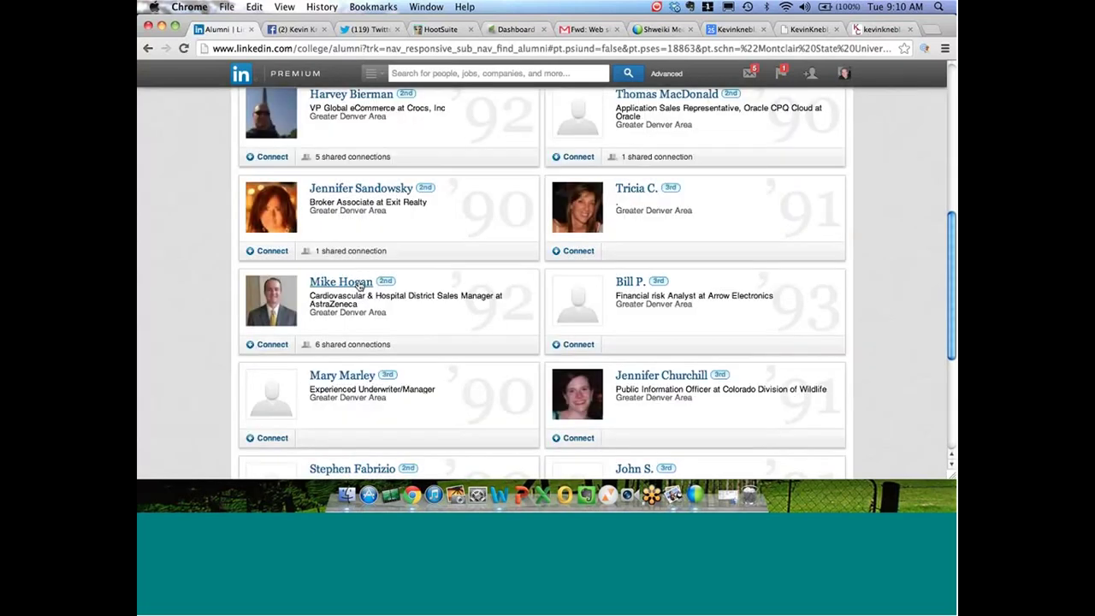
pyautogui.click(359, 286)
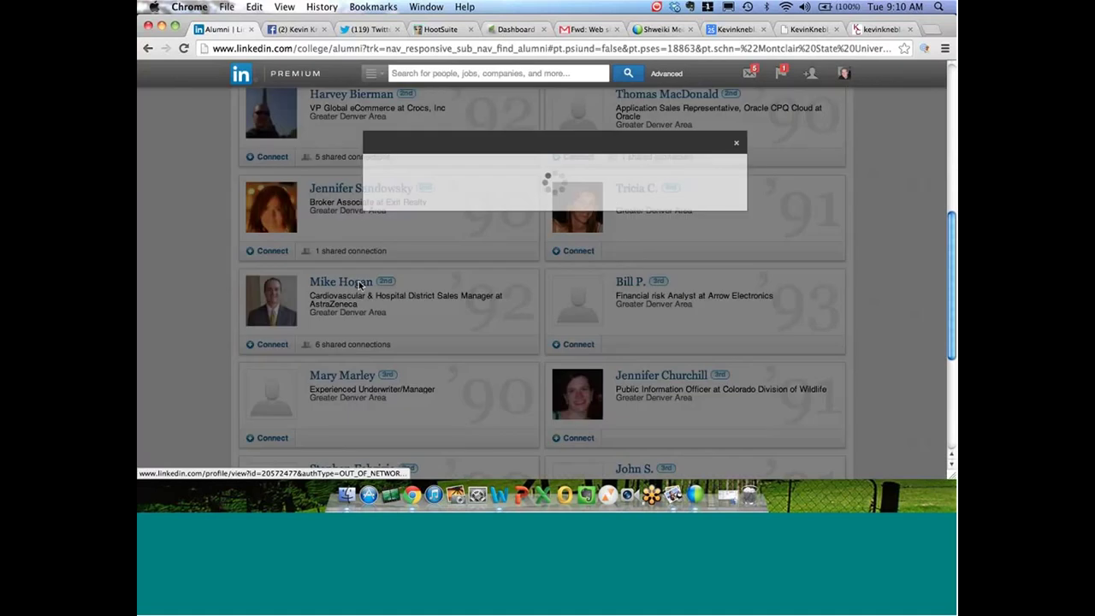
pyautogui.click(735, 146)
pyautogui.scroll(2, 465, 201)
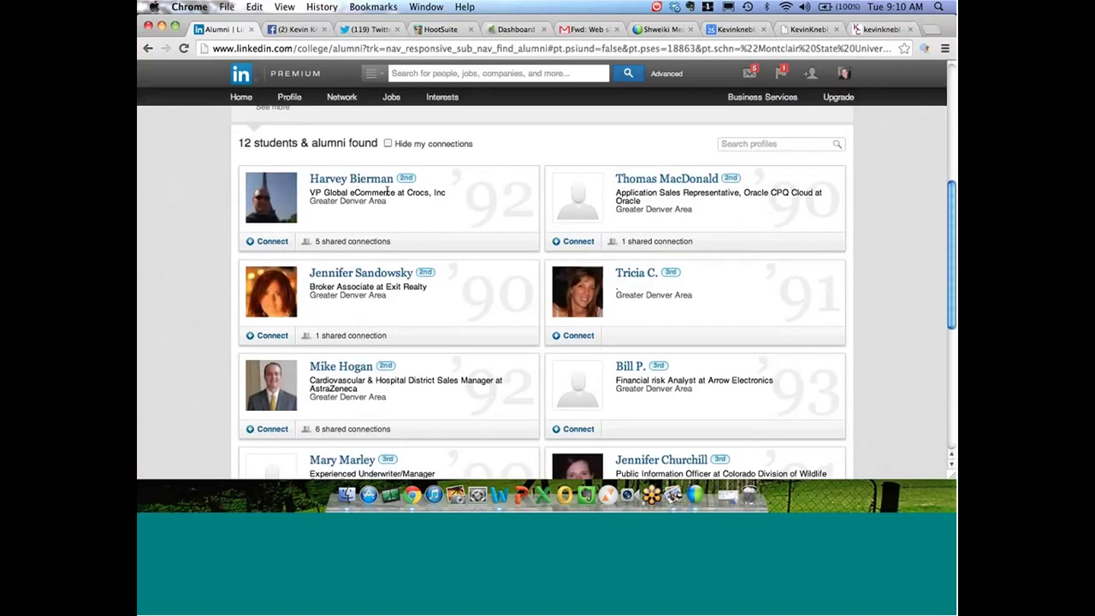
pyautogui.click(368, 186)
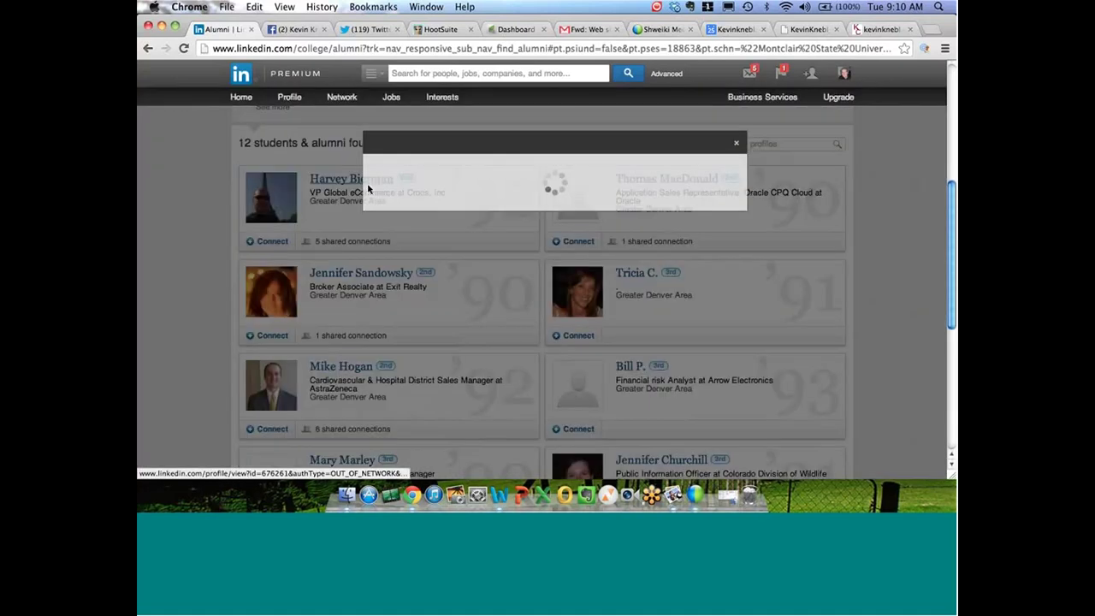
pyautogui.click(735, 143)
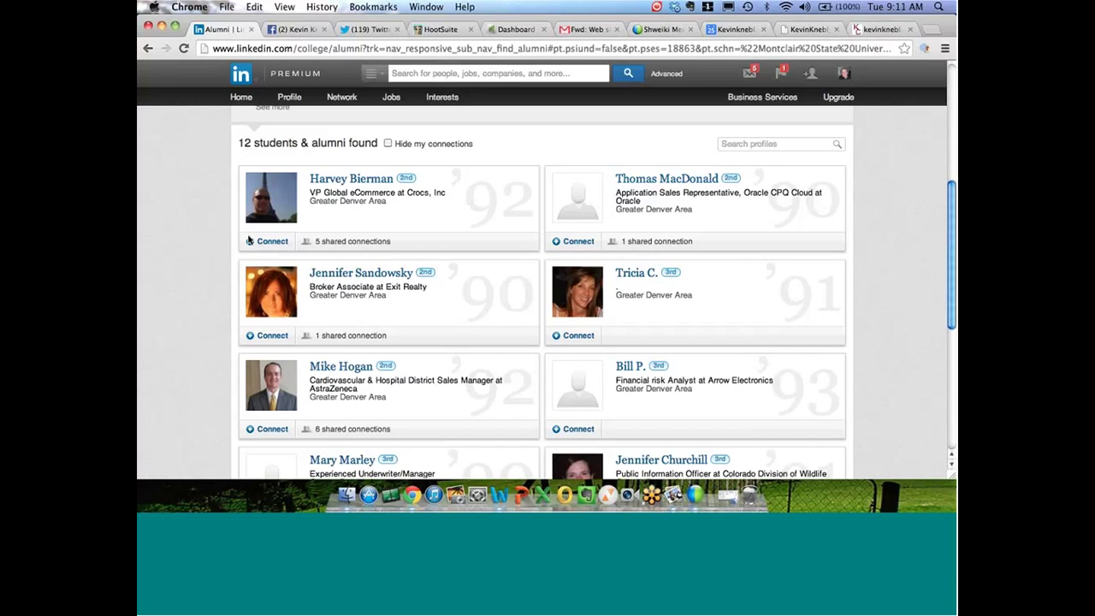
# Return to the Montclair State University header and reopen the Change school list.
pyautogui.scroll(1, 221, 259)
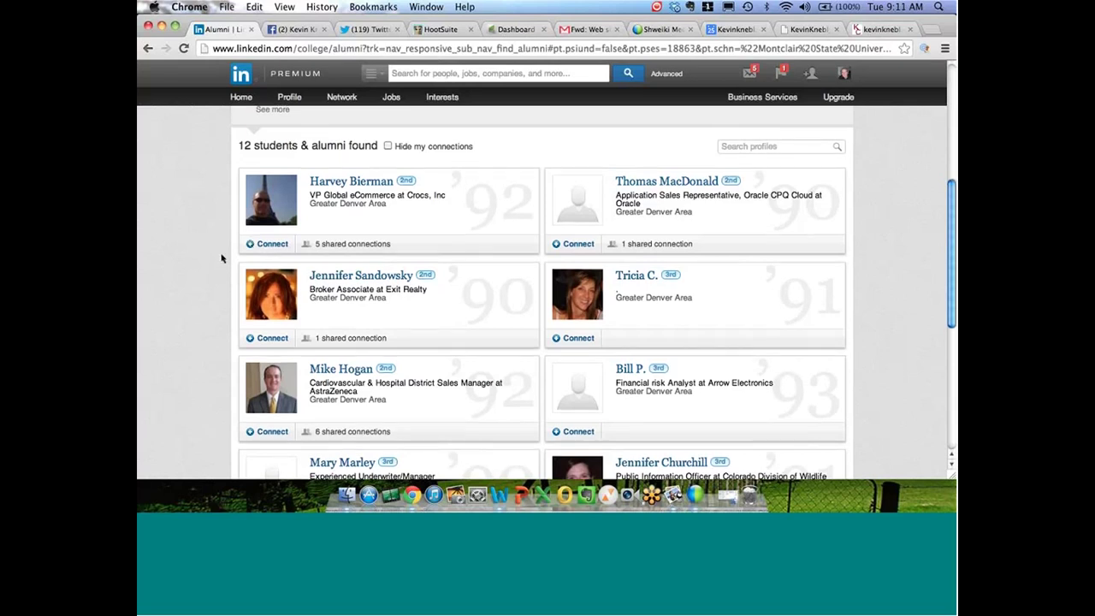
pyautogui.scroll(5, 221, 258)
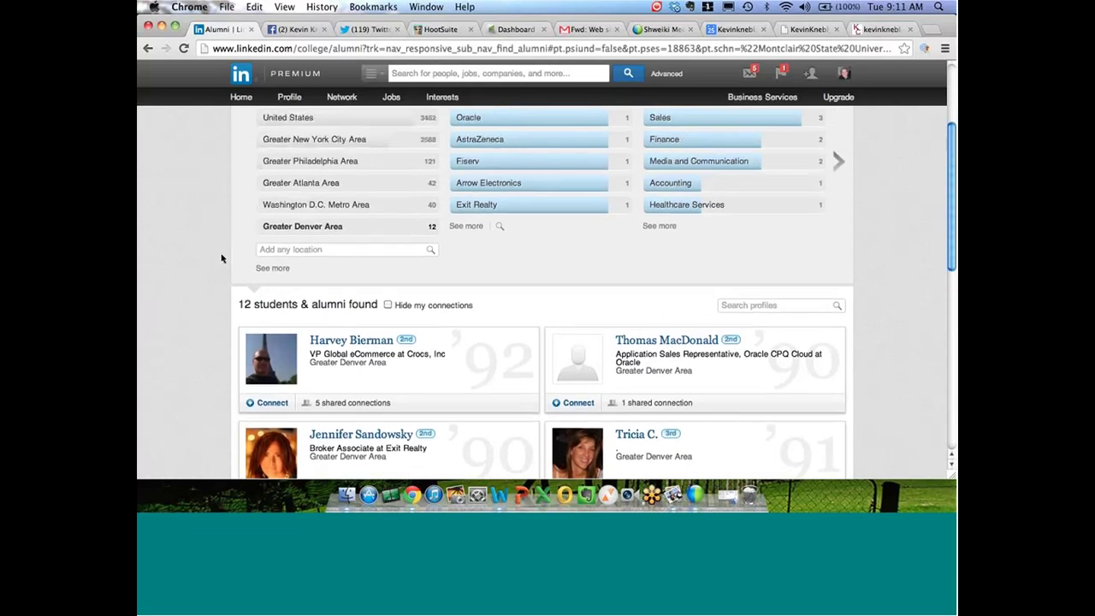
pyautogui.scroll(2, 221, 258)
pyautogui.moveTo(333, 99)
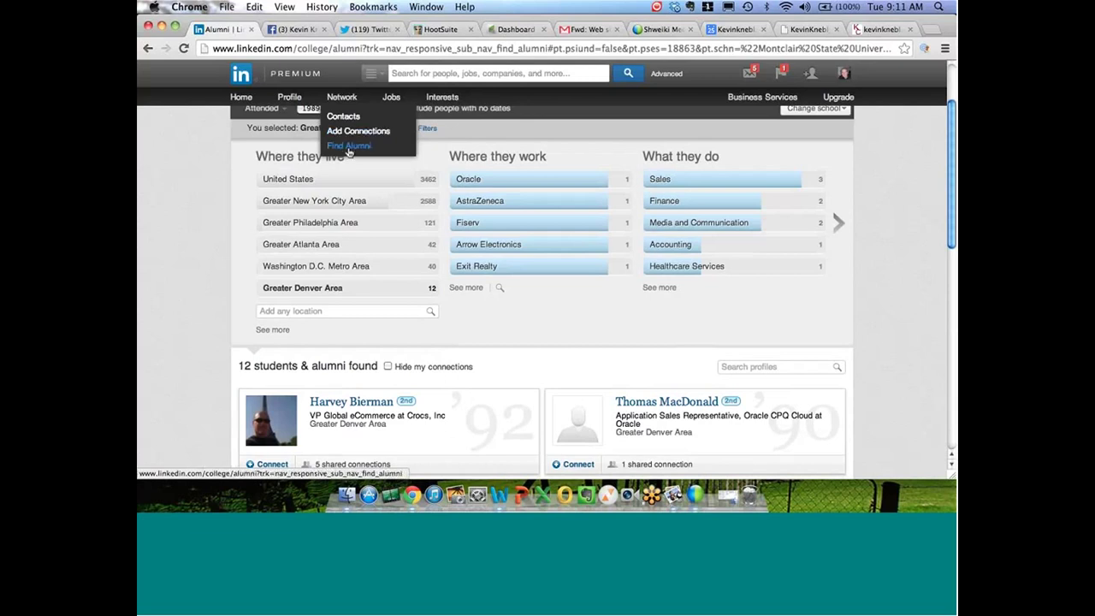
pyautogui.scroll(3, 764, 224)
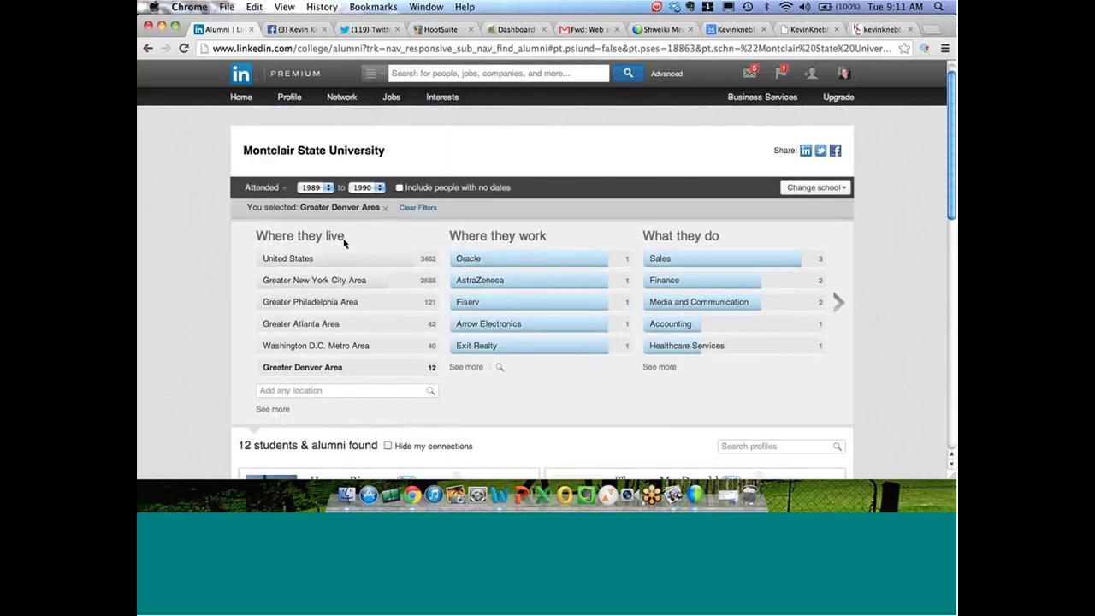
pyautogui.click(825, 205)
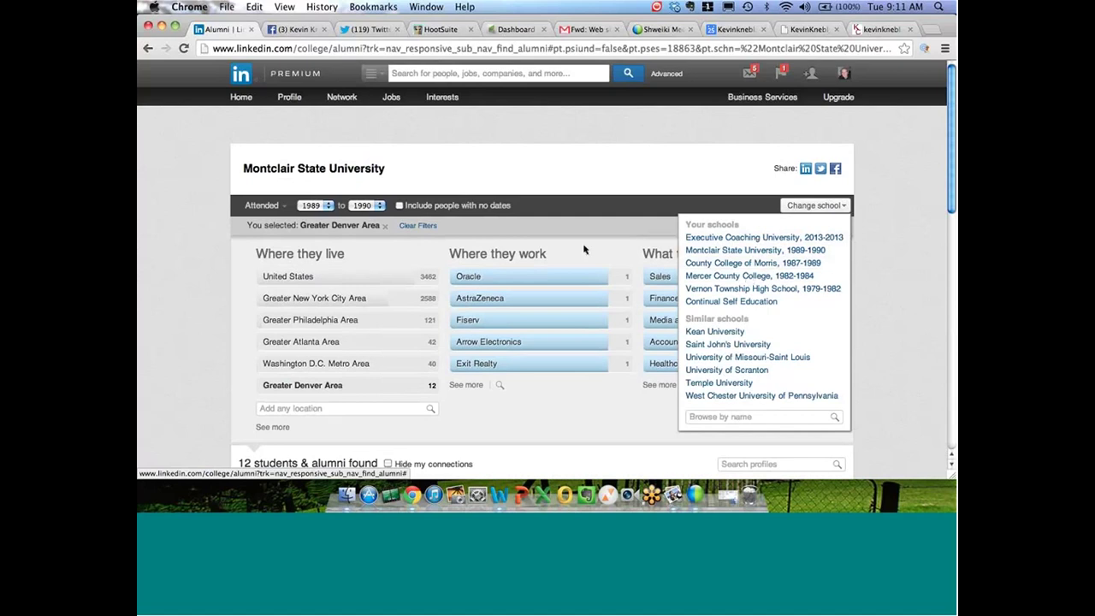
pyautogui.scroll(-1, 582, 240)
# Dismiss the school list without changing school and scroll down the Denver alumni results.
pyautogui.click(208, 224)
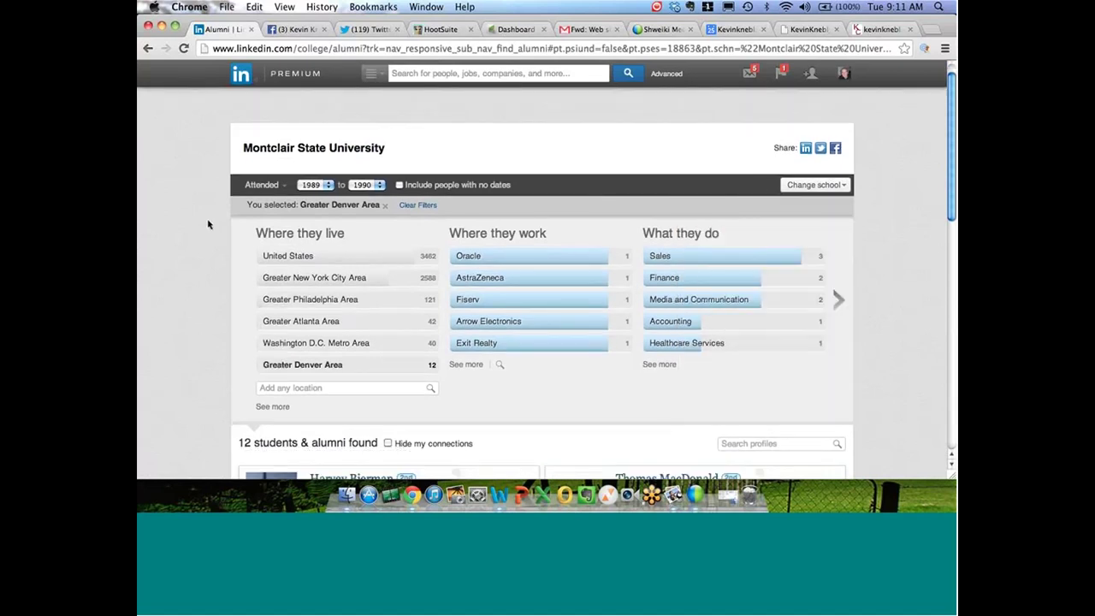
pyautogui.scroll(-1, 209, 224)
pyautogui.scroll(-1, 208, 224)
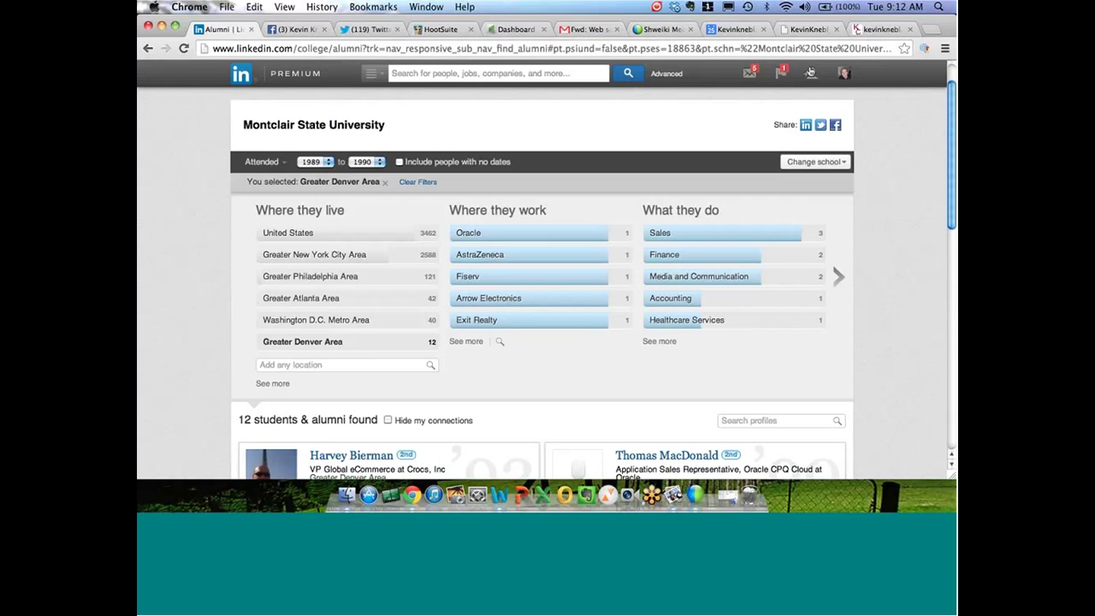
pyautogui.click(878, 31)
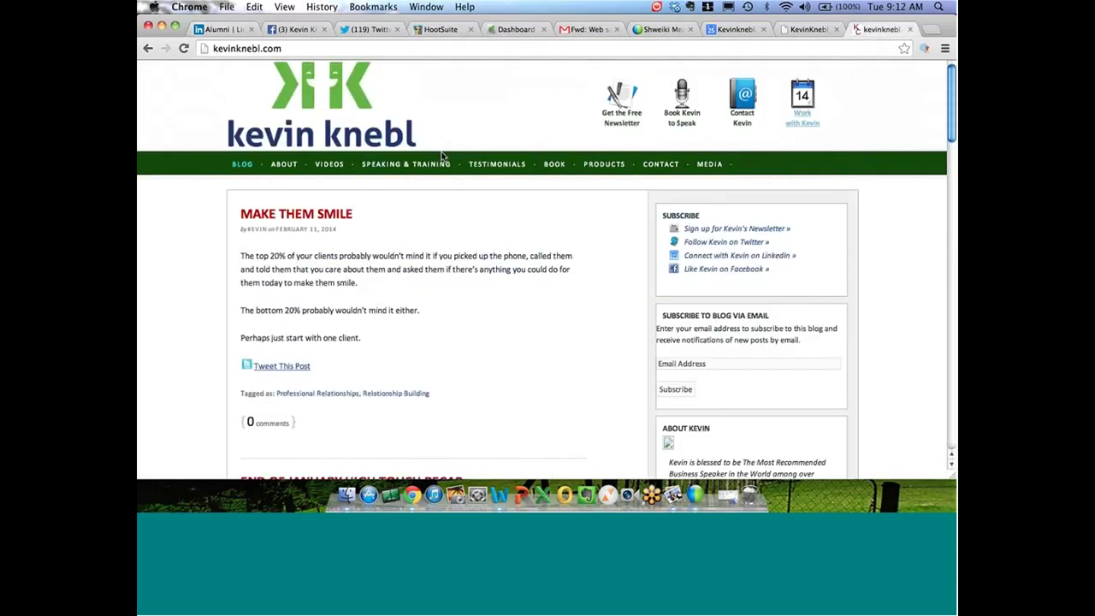
pyautogui.click(259, 49)
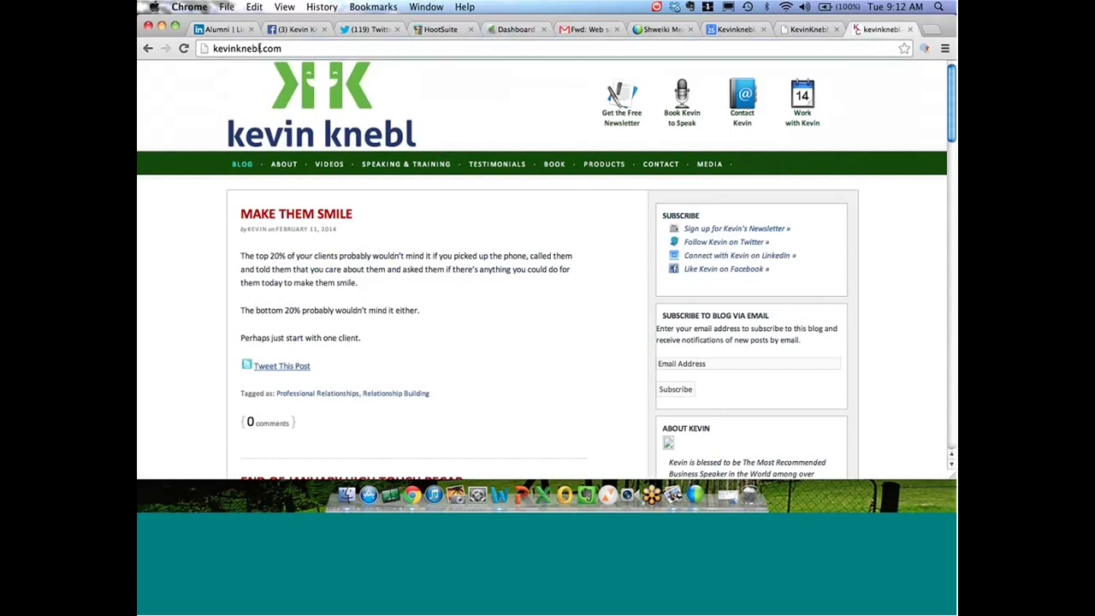
pyautogui.click(356, 110)
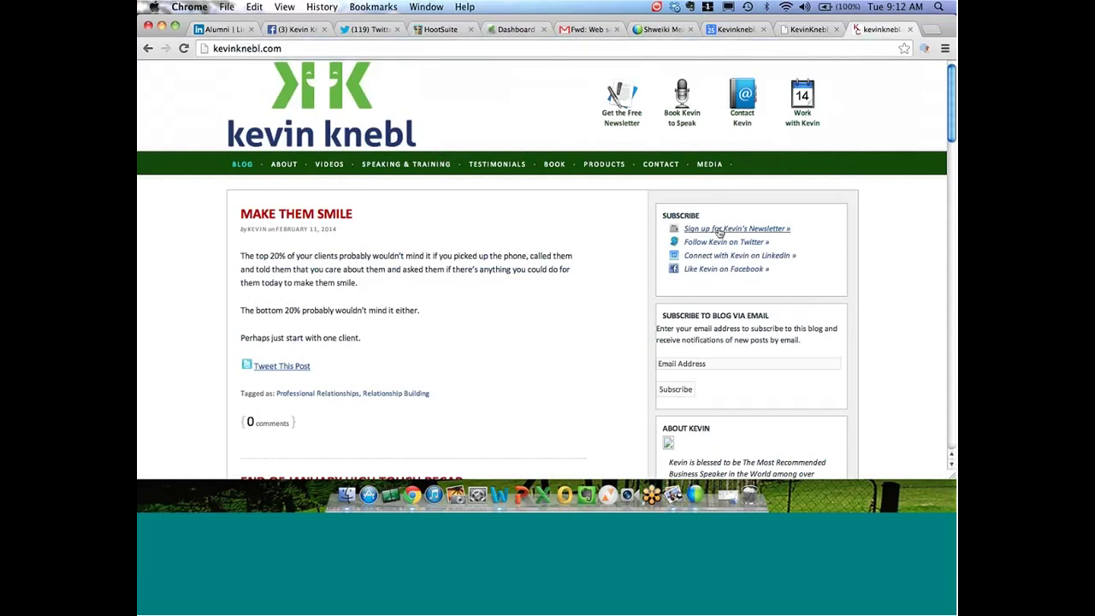